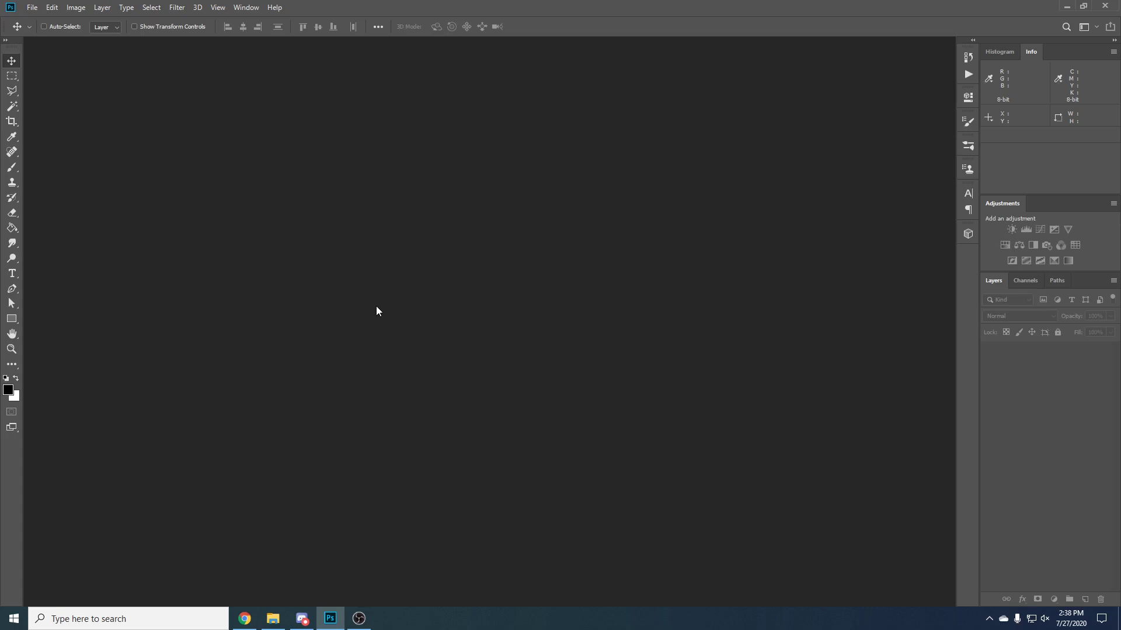
Find black-steel-lamp-post-1070945.jpg in the Images folder and try File > Open, then cancel.
left_click(273, 618)
left_click_drag(392, 187, 341, 173)
left_click(327, 248)
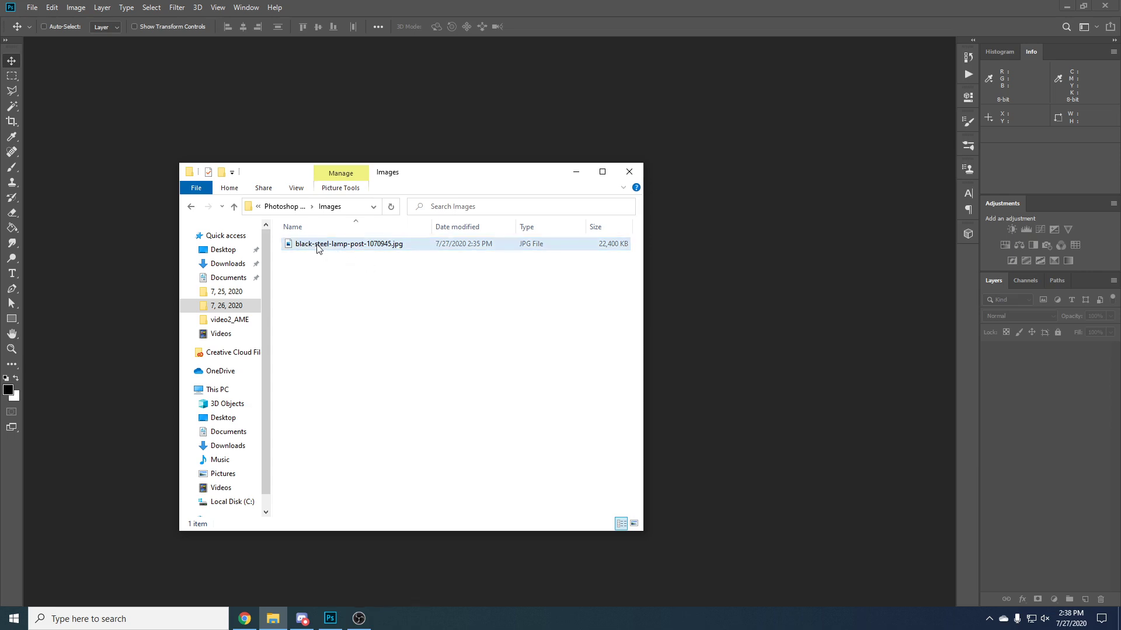
left_click_drag(344, 177, 294, 214)
left_click(175, 88)
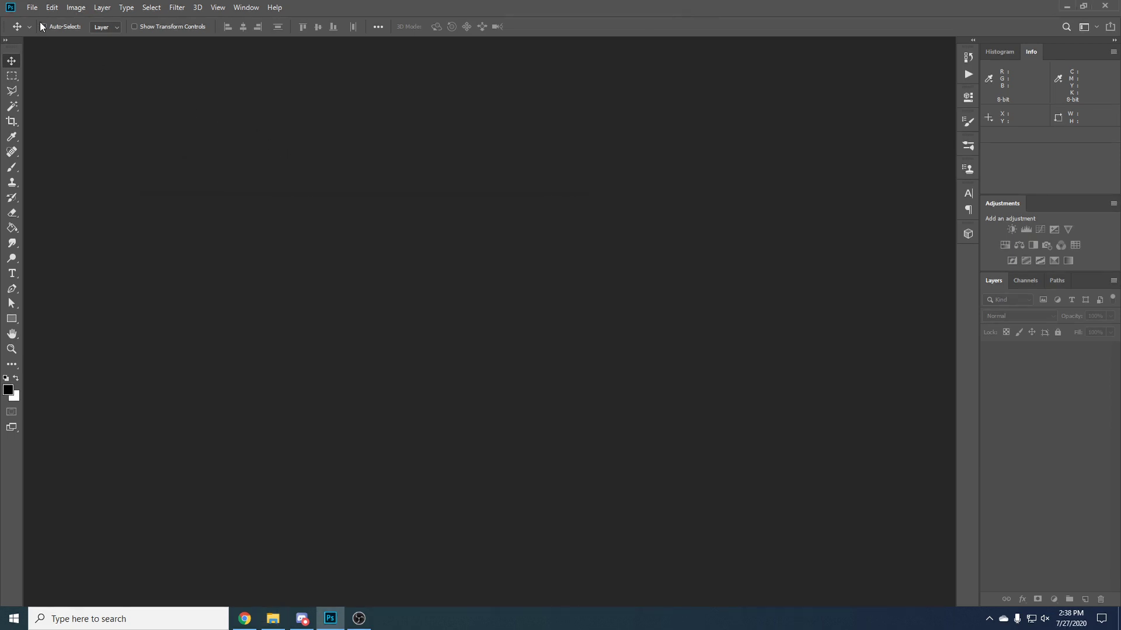
left_click(33, 12)
left_click(48, 34)
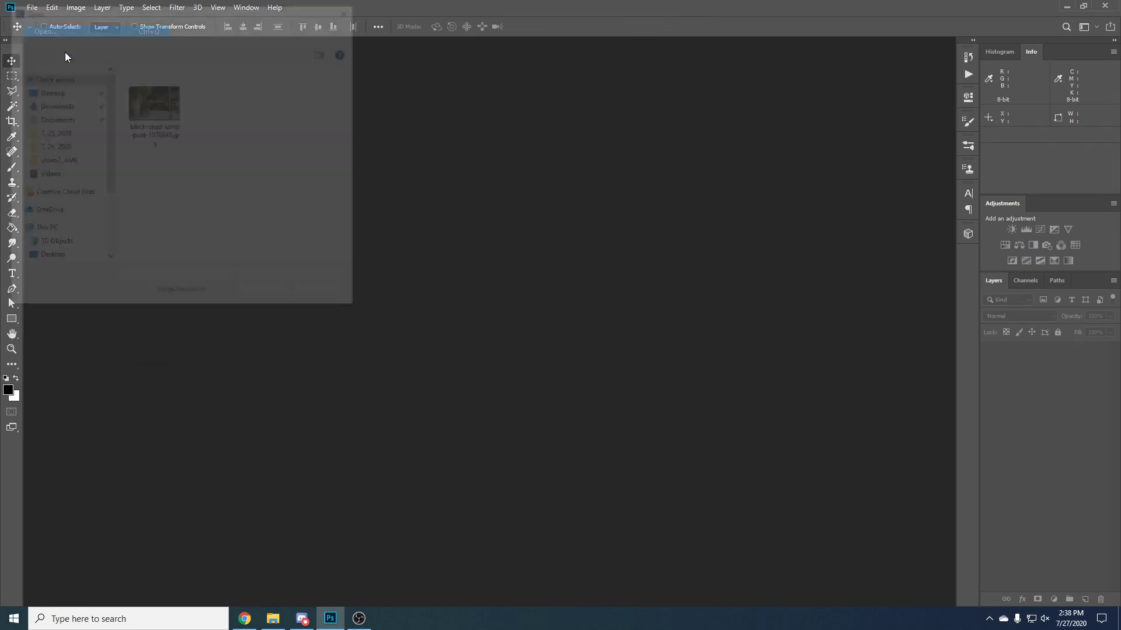
left_click(151, 98)
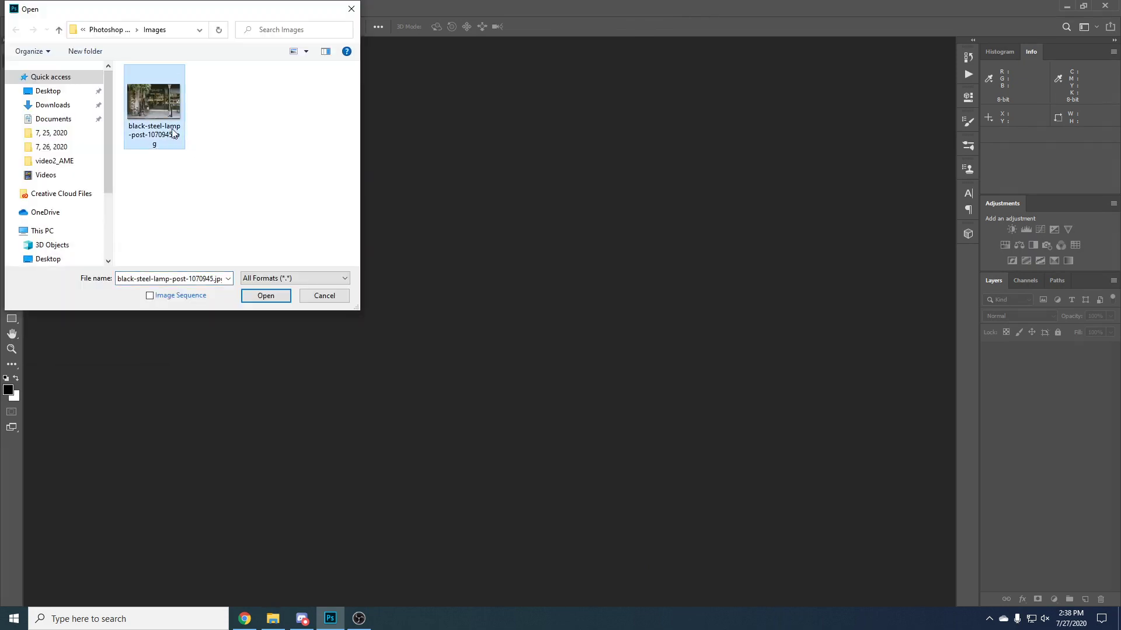
left_click(324, 296)
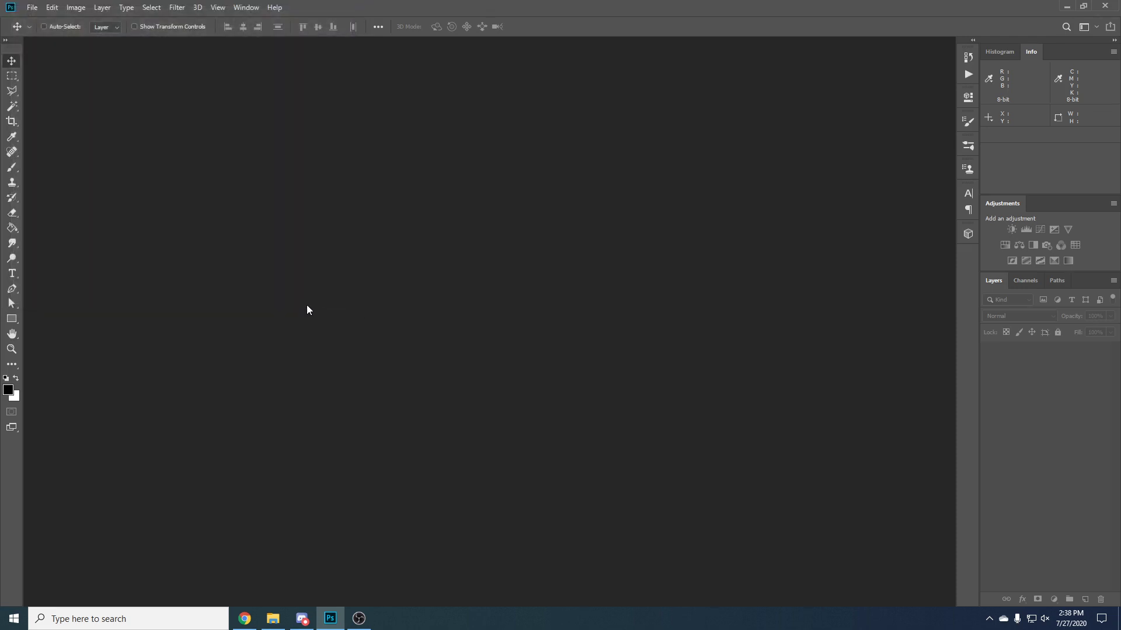
Drag black-steel-lamp-post-1070945.jpg from the Images folder into Photoshop to open it.
left_click(274, 618)
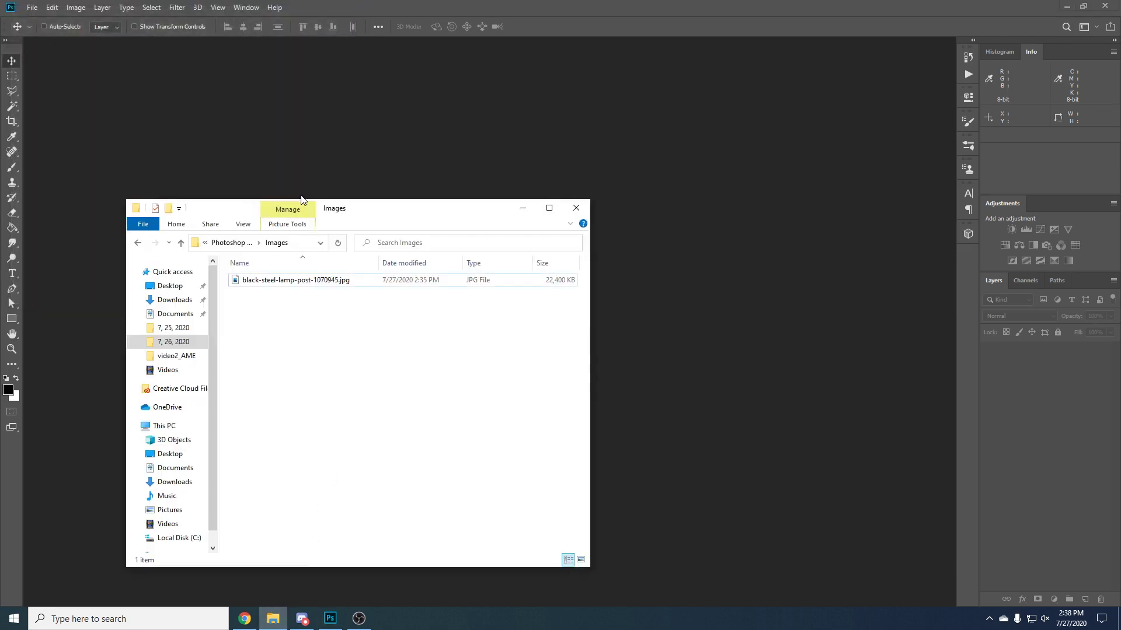
left_click_drag(302, 200, 527, 192)
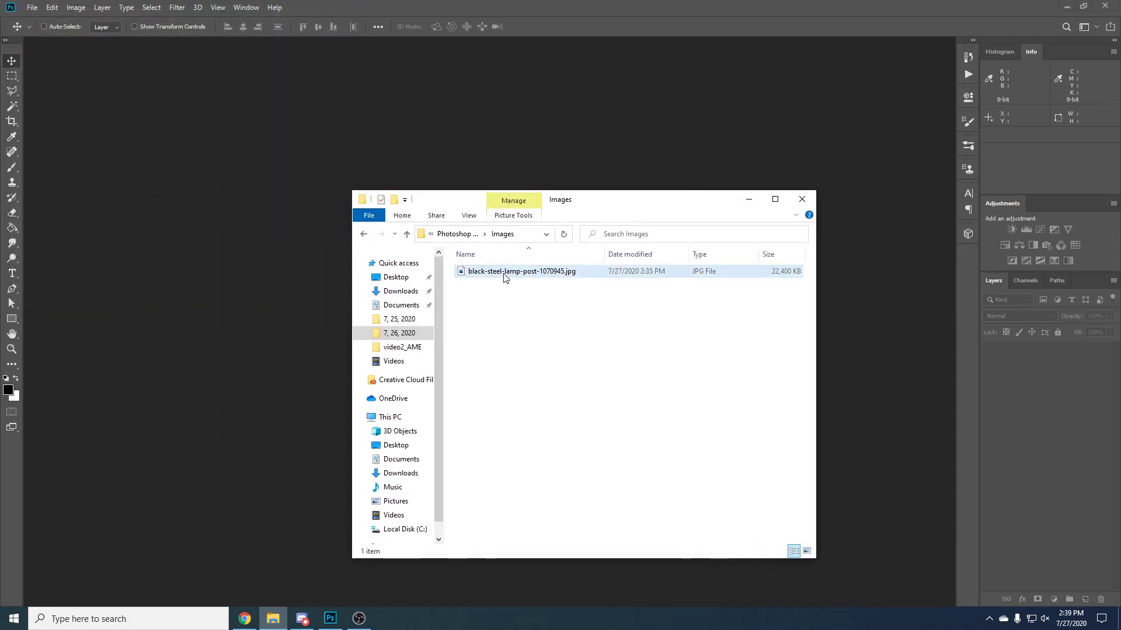
left_click_drag(504, 277, 278, 254)
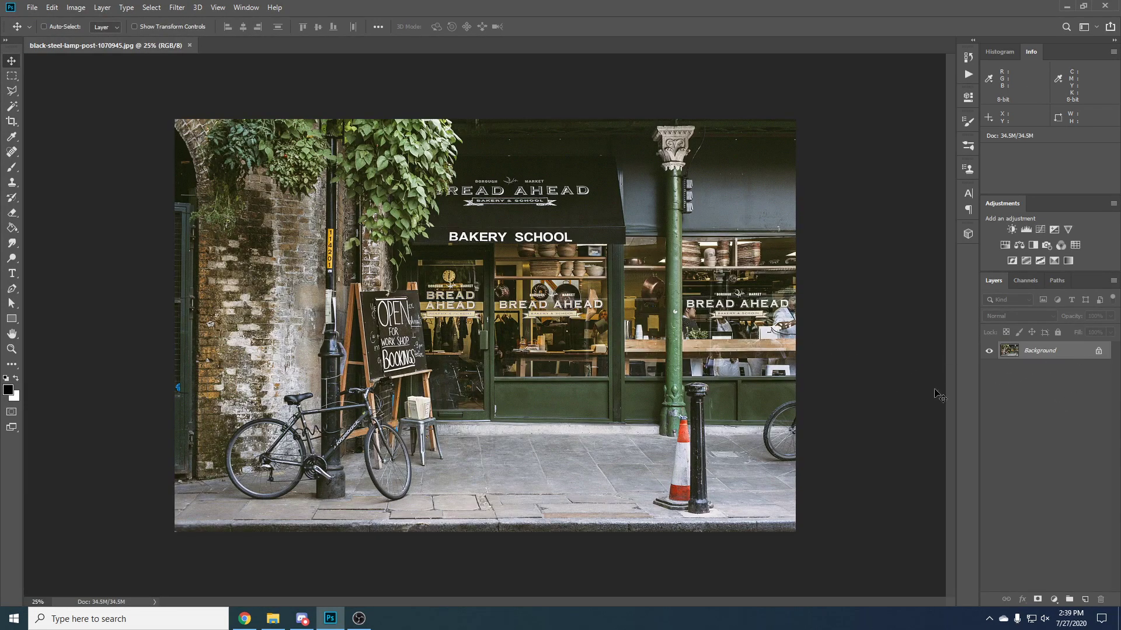
Unlock the Background as Layer 0, reverting the accidental image shift so the photo stays in place.
left_click_drag(613, 330, 508, 271)
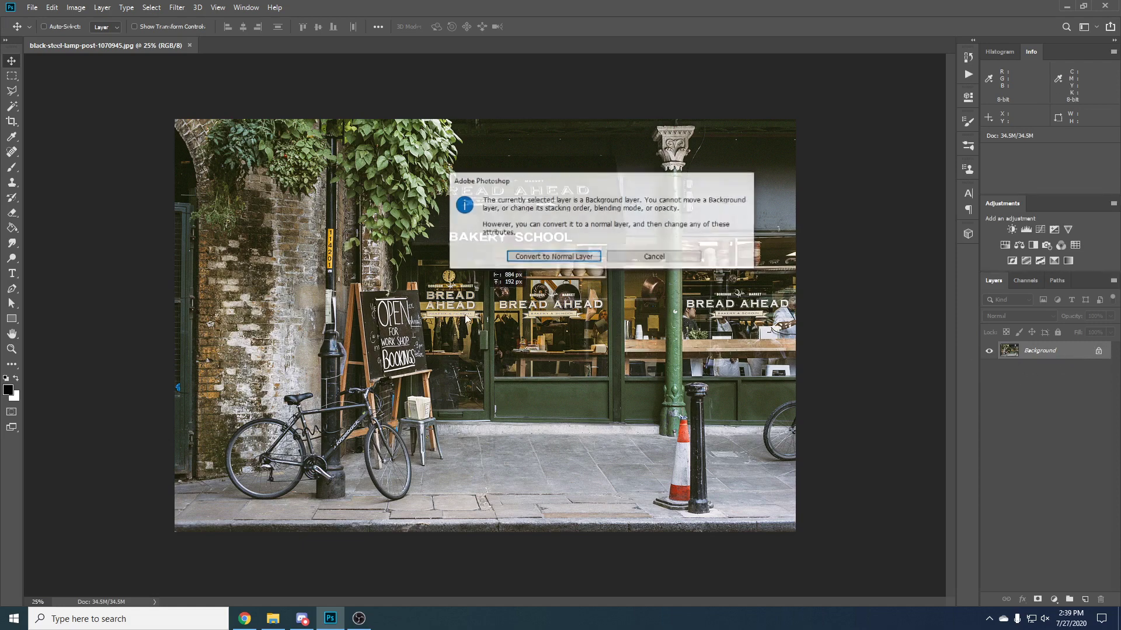
left_click(659, 263)
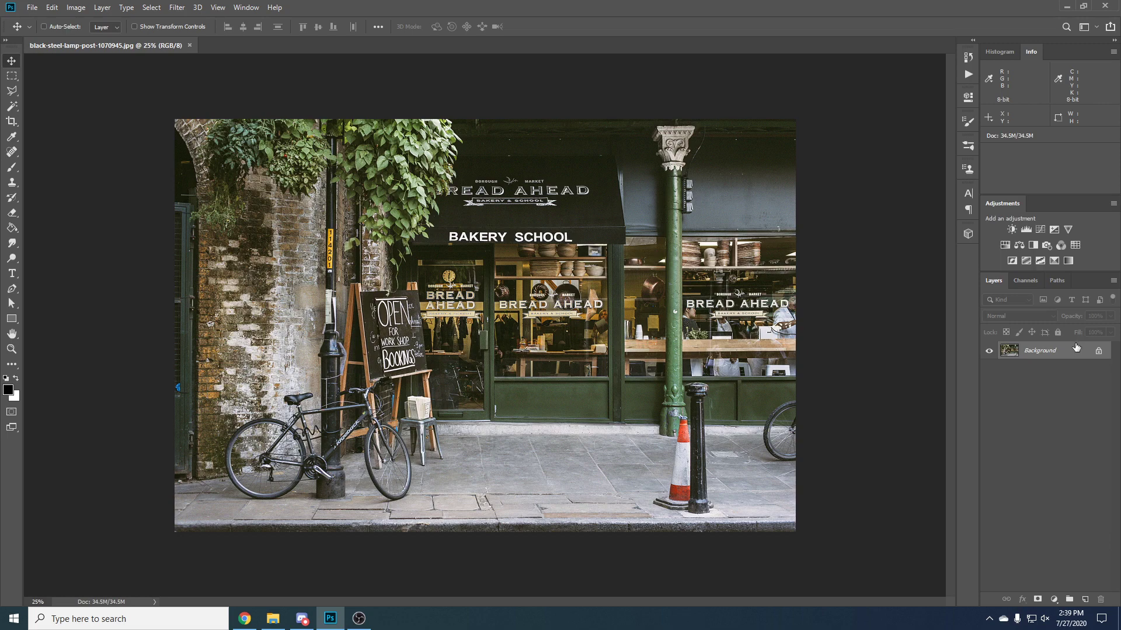
left_click_drag(1076, 349, 377, 276)
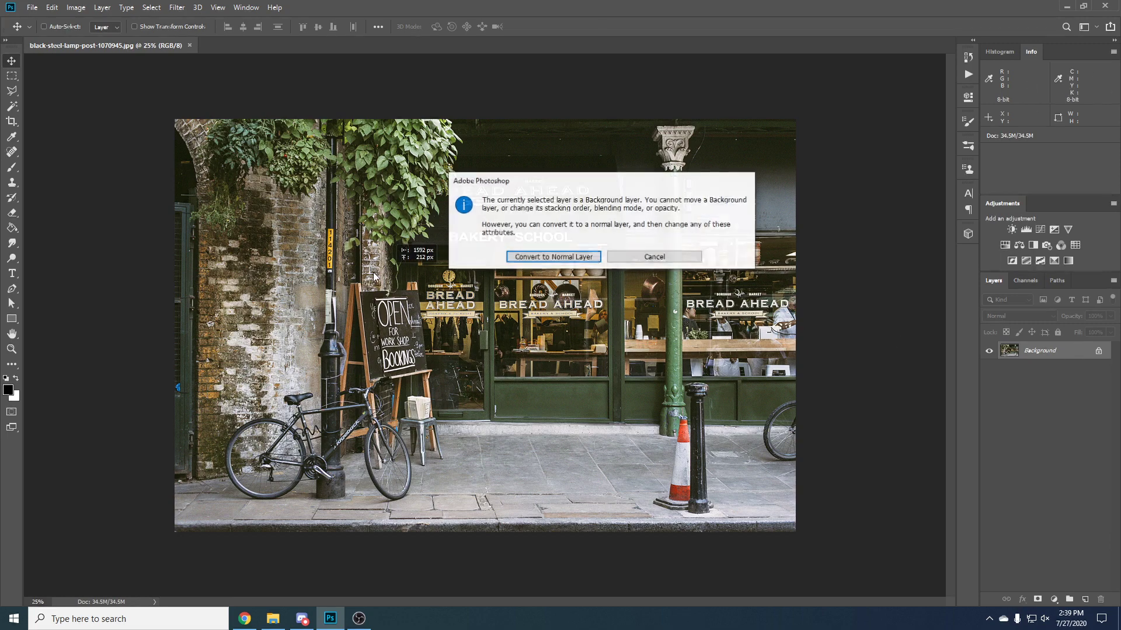
left_click(542, 257)
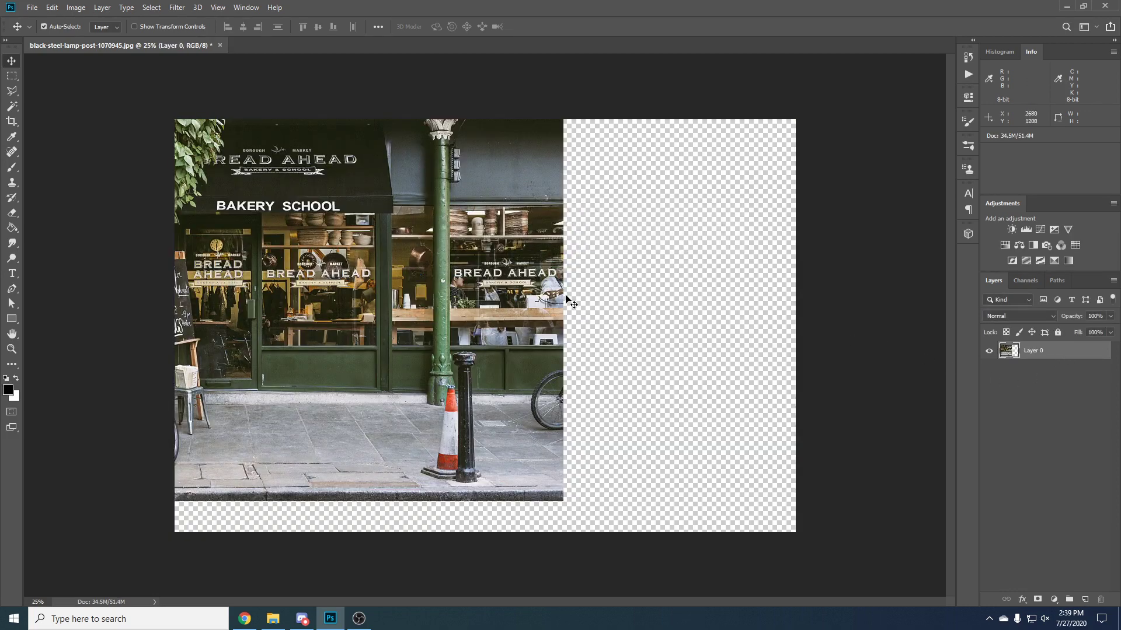
key("F12")
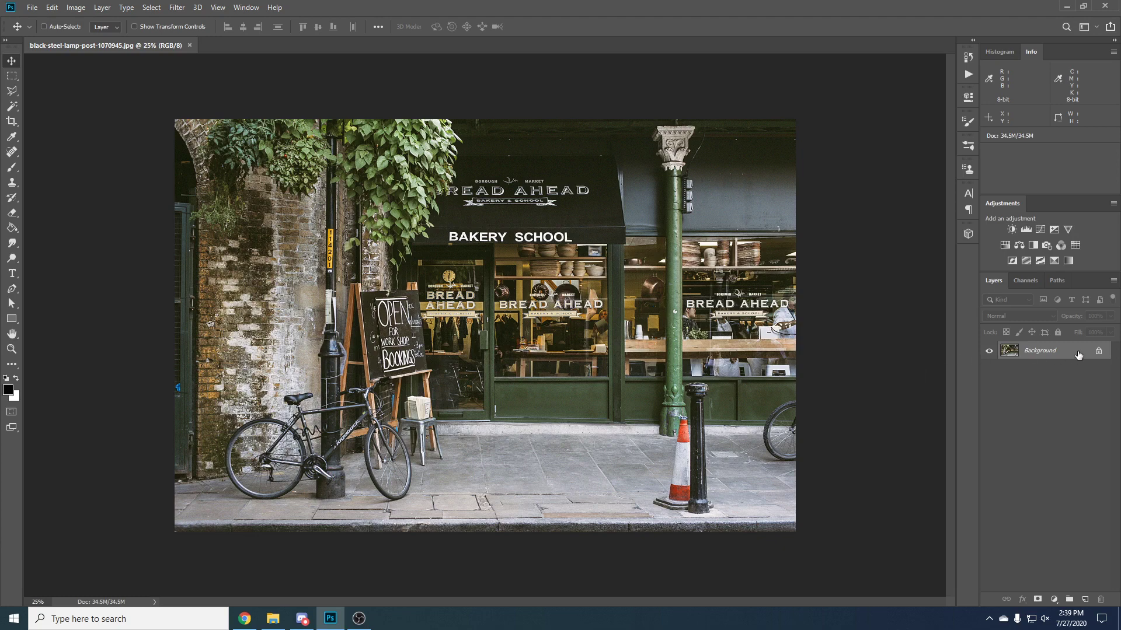
double_click(1078, 355)
left_click(665, 186)
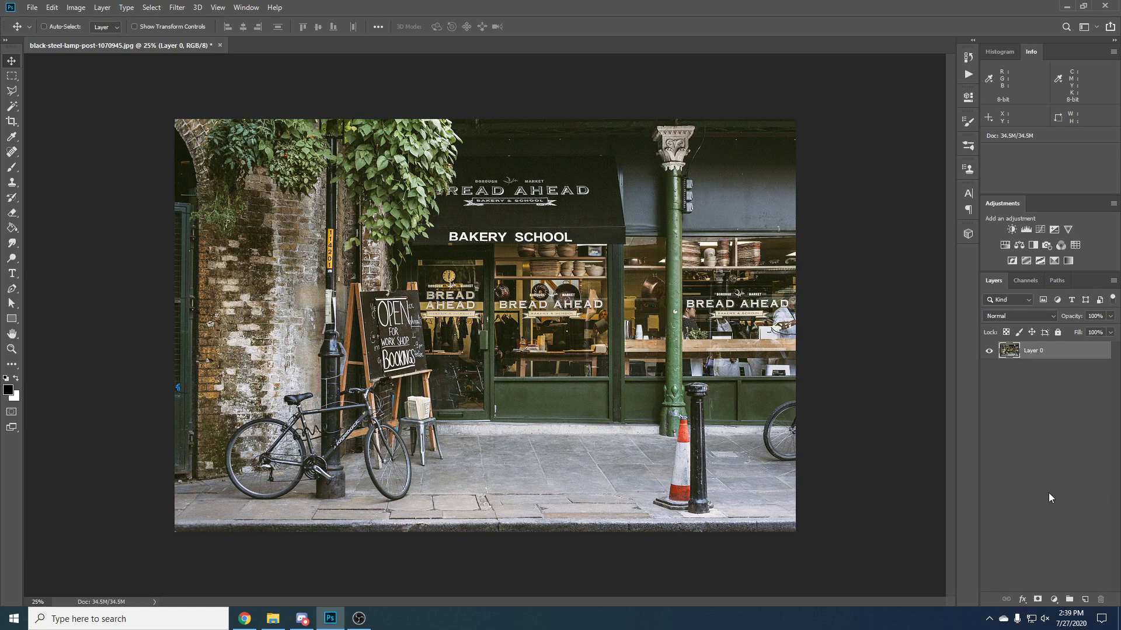
Add a Brightness/Contrast adjustment layer with brightness -26 and contrast 32.
left_click(1053, 598)
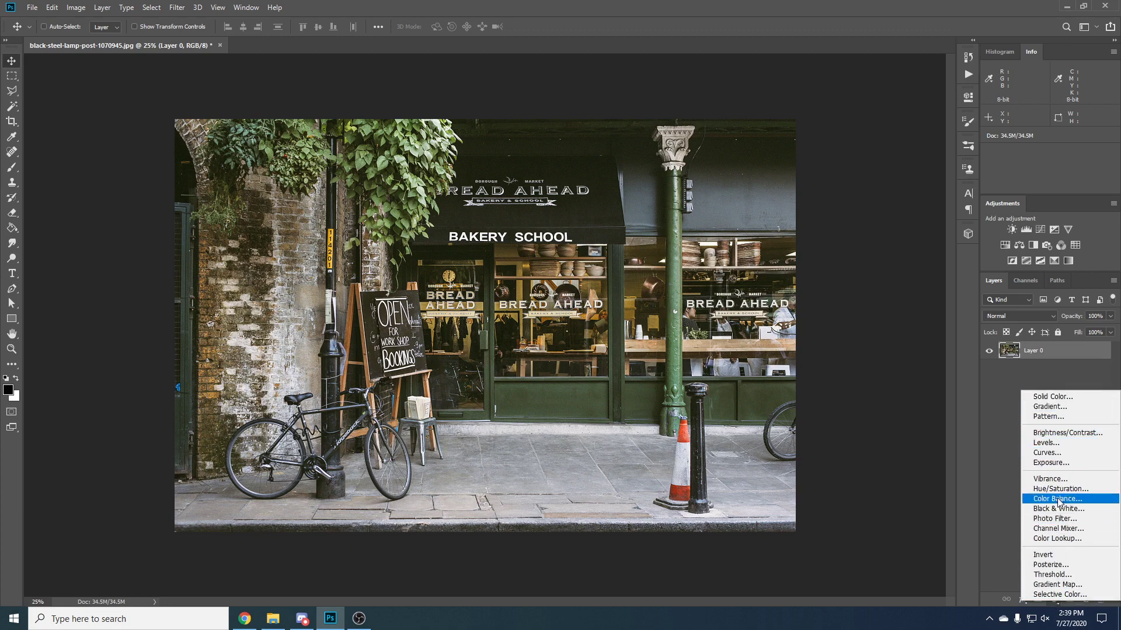
left_click(1053, 432)
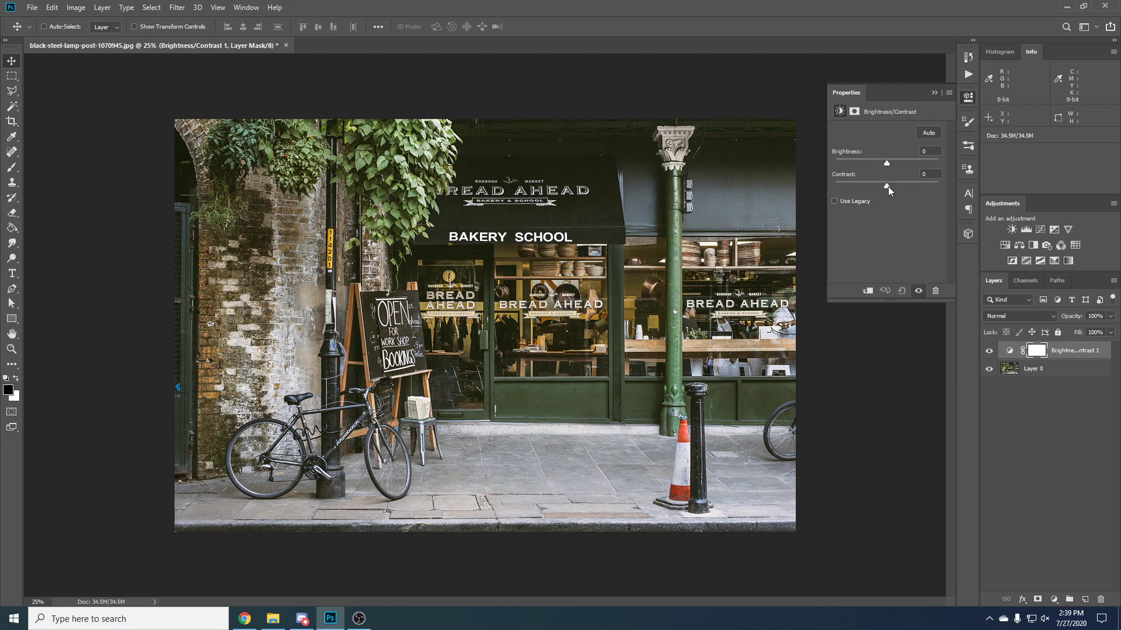
left_click_drag(888, 187, 879, 166)
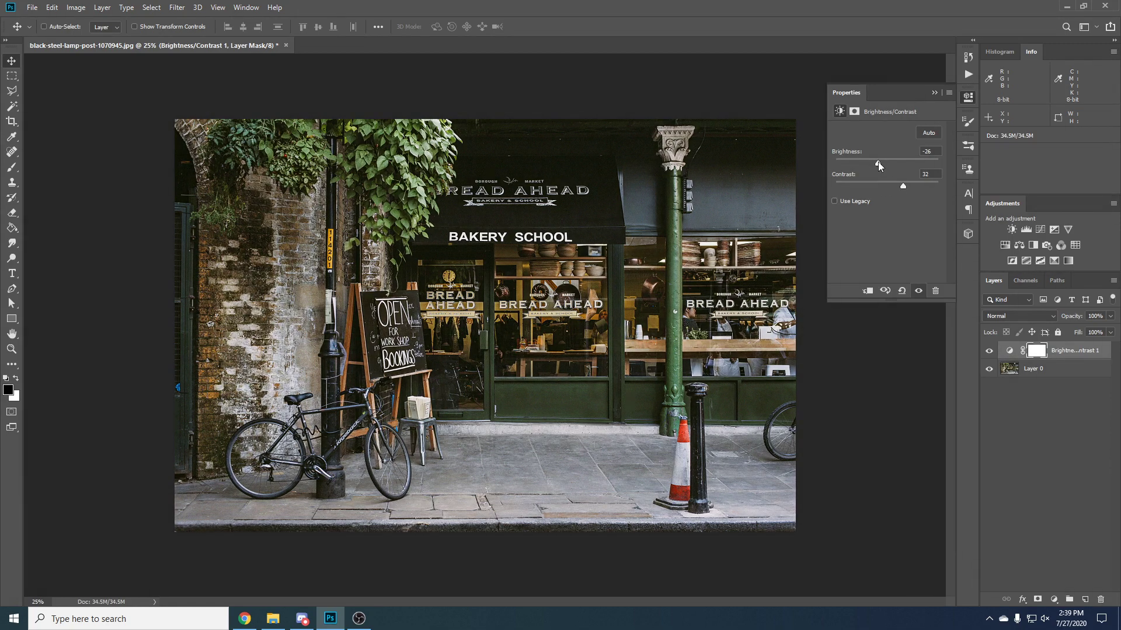
left_click(933, 93)
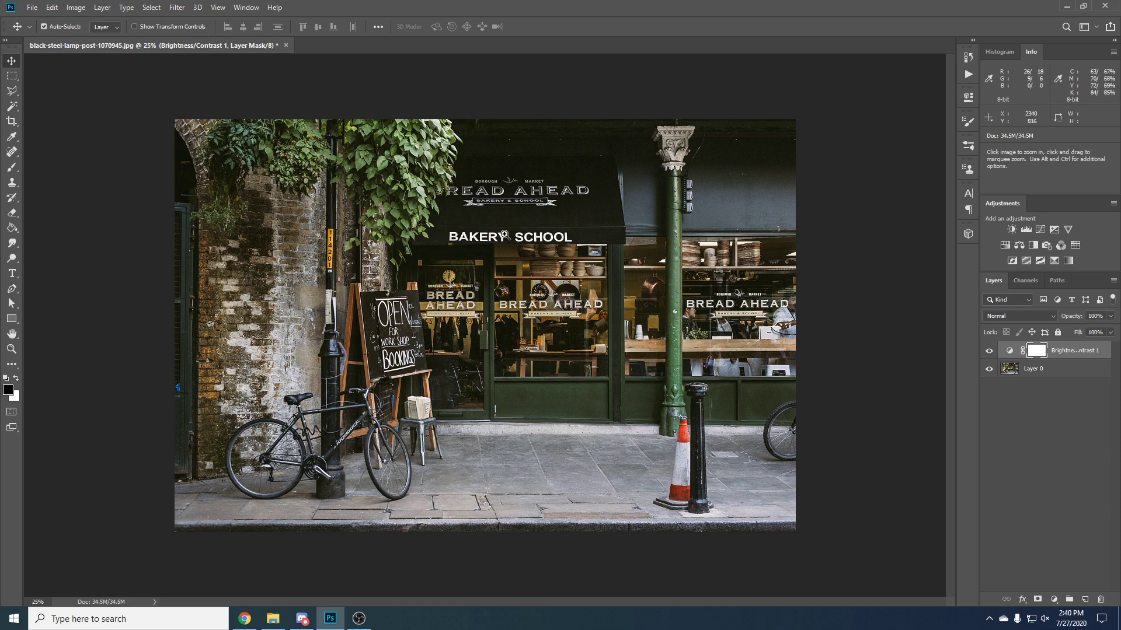
Pick the Clone Stamp at size 125 and zoom to 100% on SCHOOL, editing Layer 0.
scroll(541, 255, "up", 2)
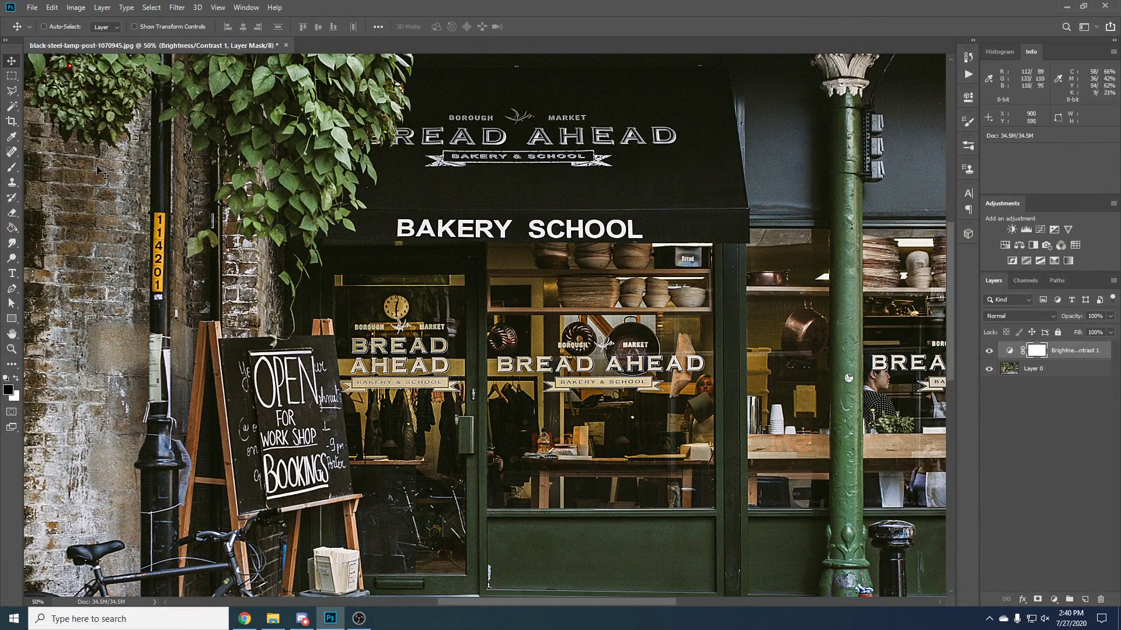
left_click(12, 187)
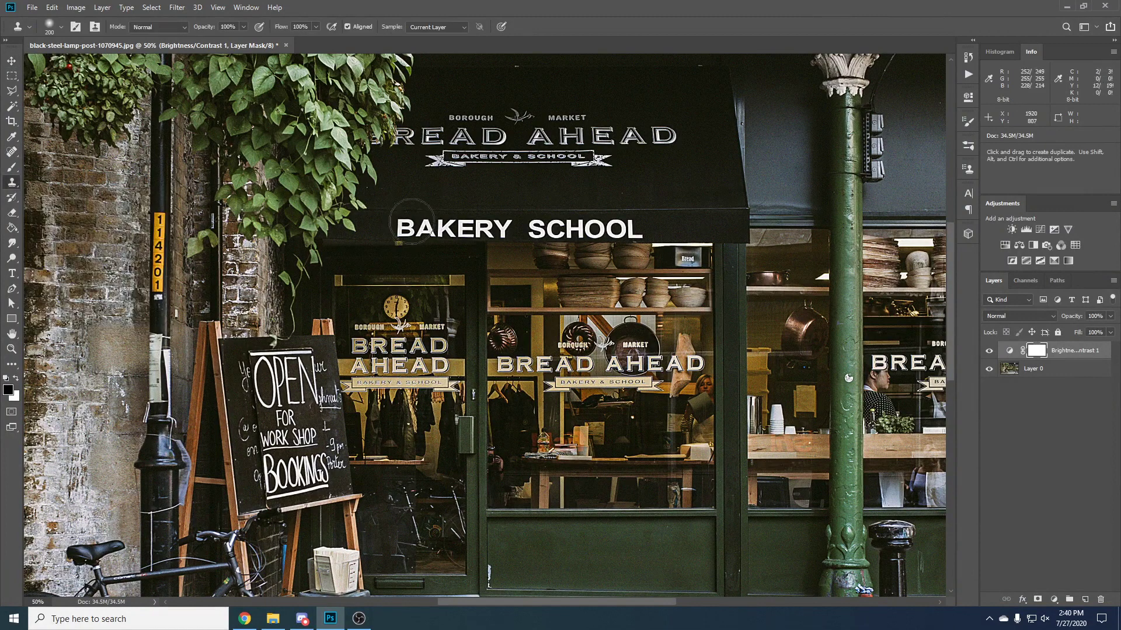
key("bracketleft")
key("bracketleft")
key("bracketleft")
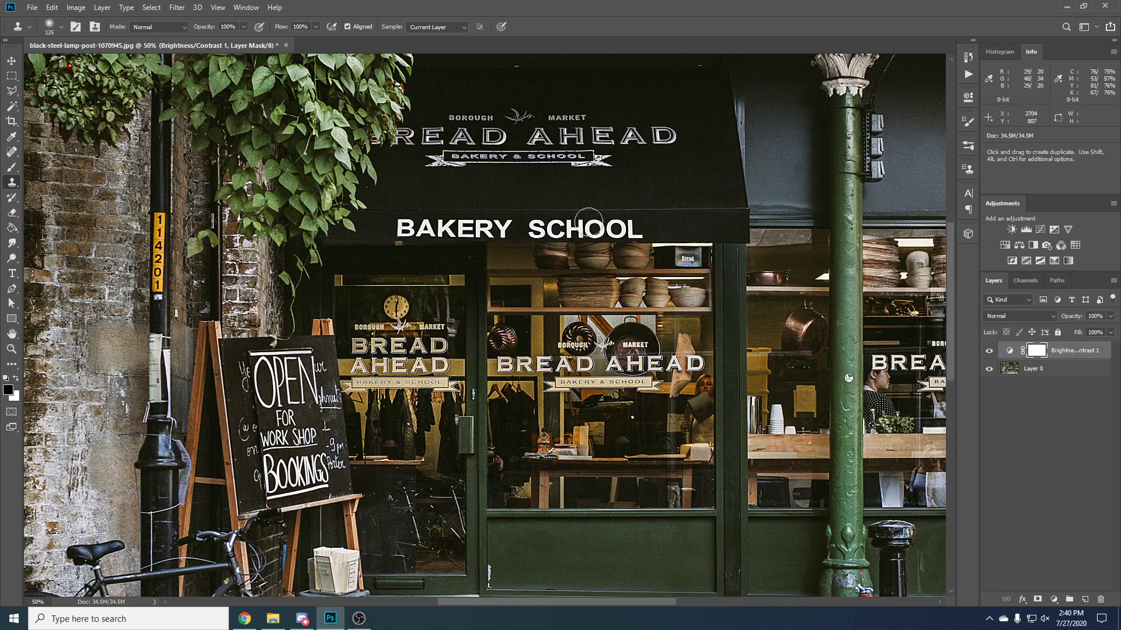
key("ctrl+space")
left_click(694, 229, "ctrl")
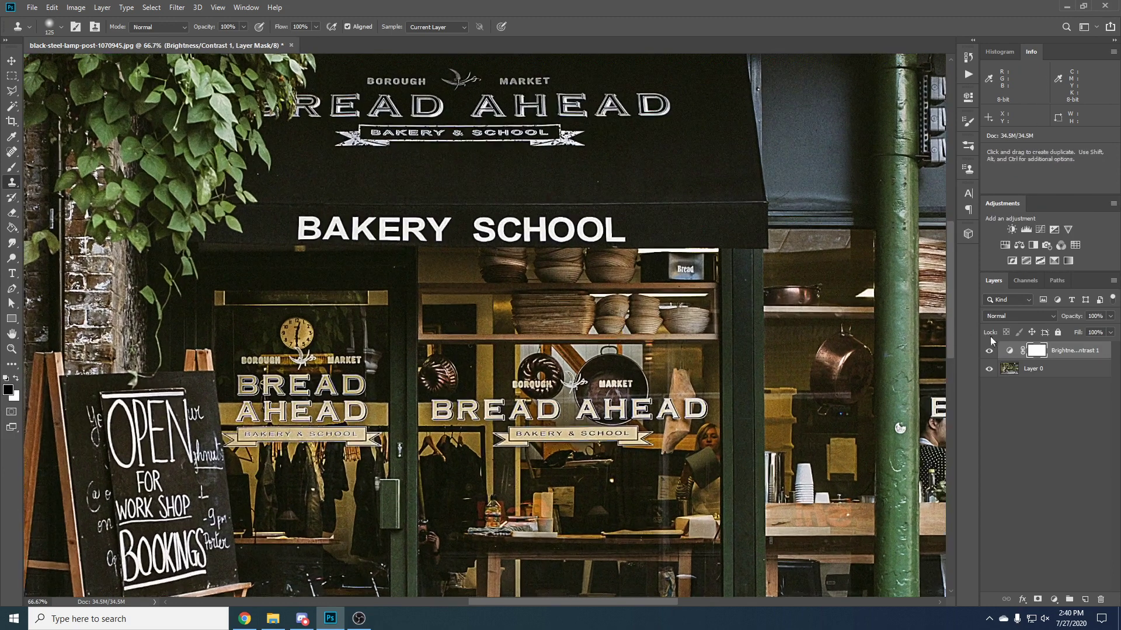
left_click(1048, 370)
left_click(656, 230, "ctrl")
left_click_drag(642, 230, 701, 256)
key("ctrl+space")
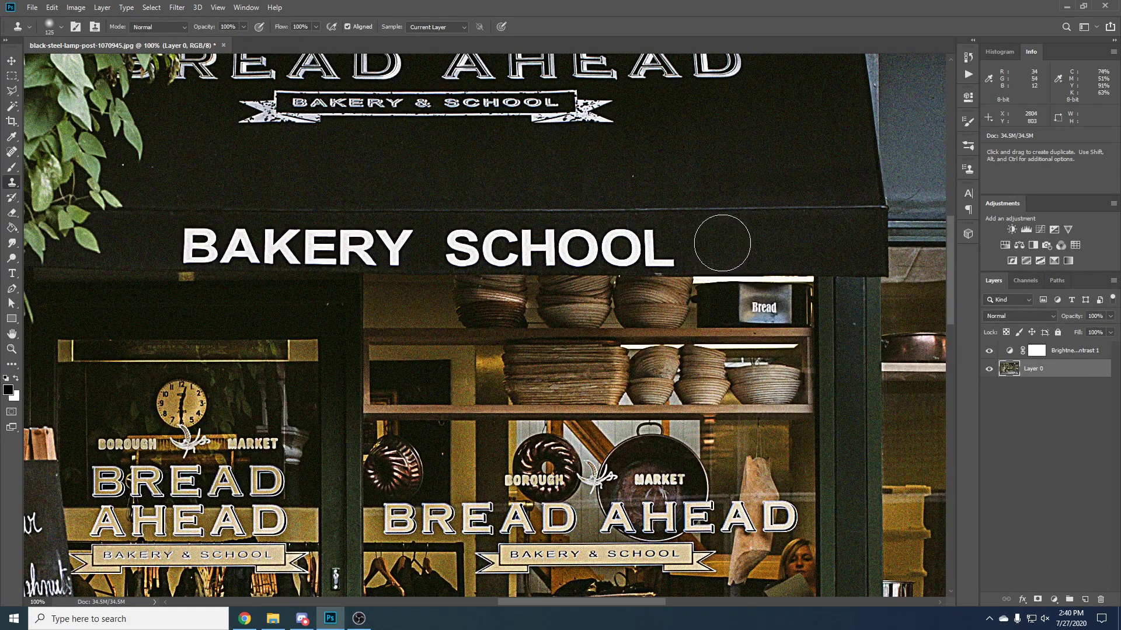
Sample plain awning and trial clone strokes over SCHOOL, undoing them to leave the sign intact.
key("alt")
left_click(843, 241, "alt")
left_click_drag(658, 243, 658, 249)
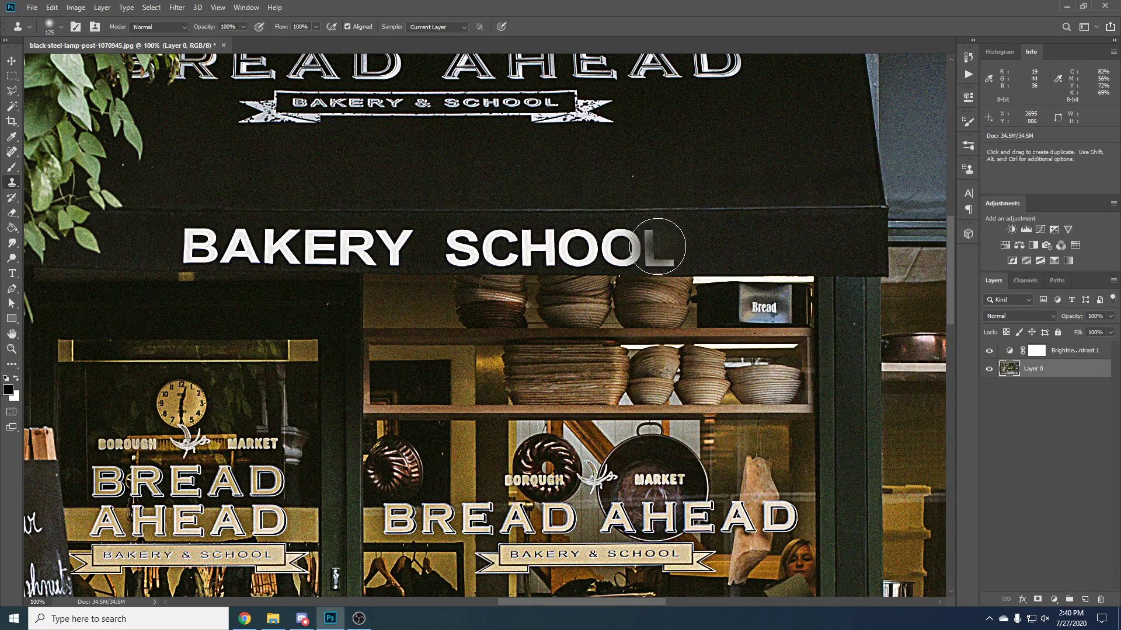
key("ctrl+z")
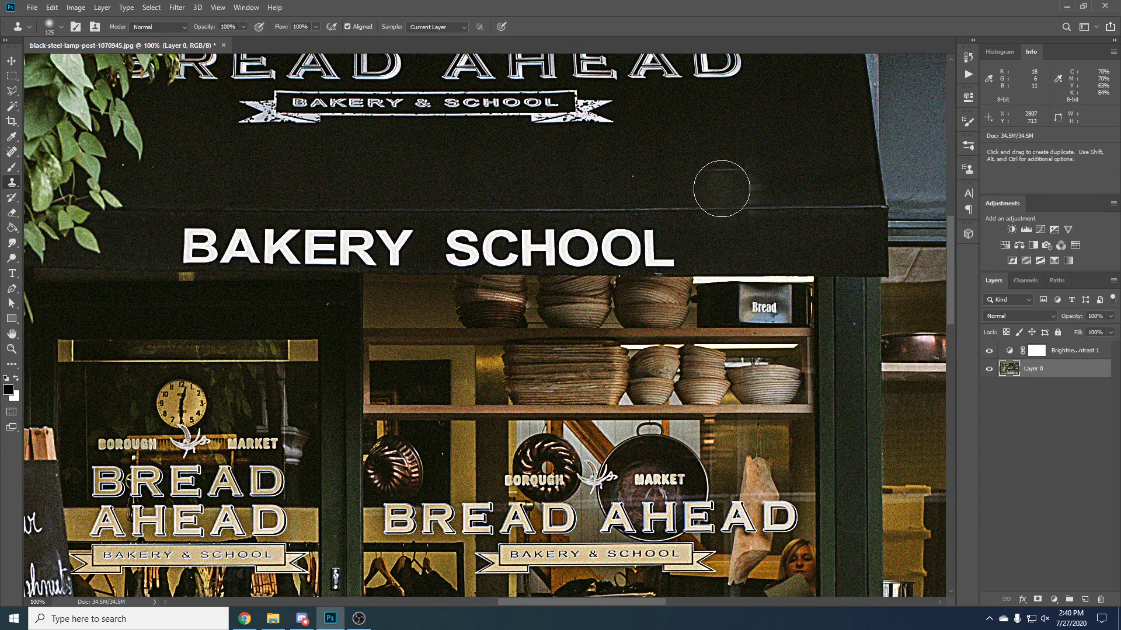
mouse_move(658, 204)
left_mouse_down()
mouse_move(658, 230)
mouse_move(672, 232)
left_mouse_up()
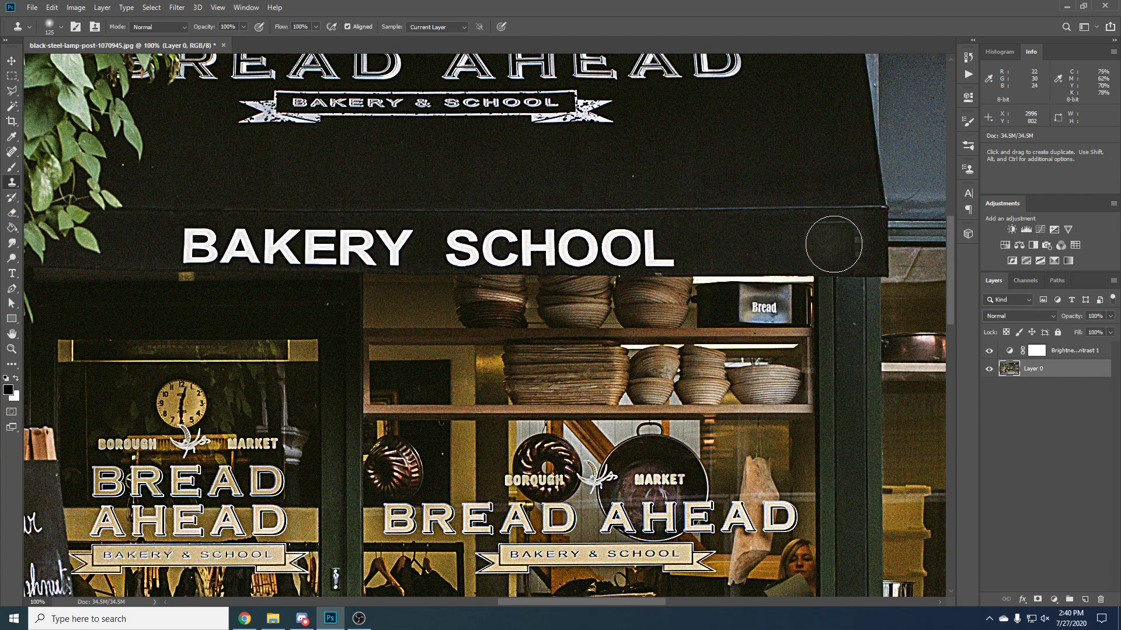
key("alt")
left_click(859, 223, "alt")
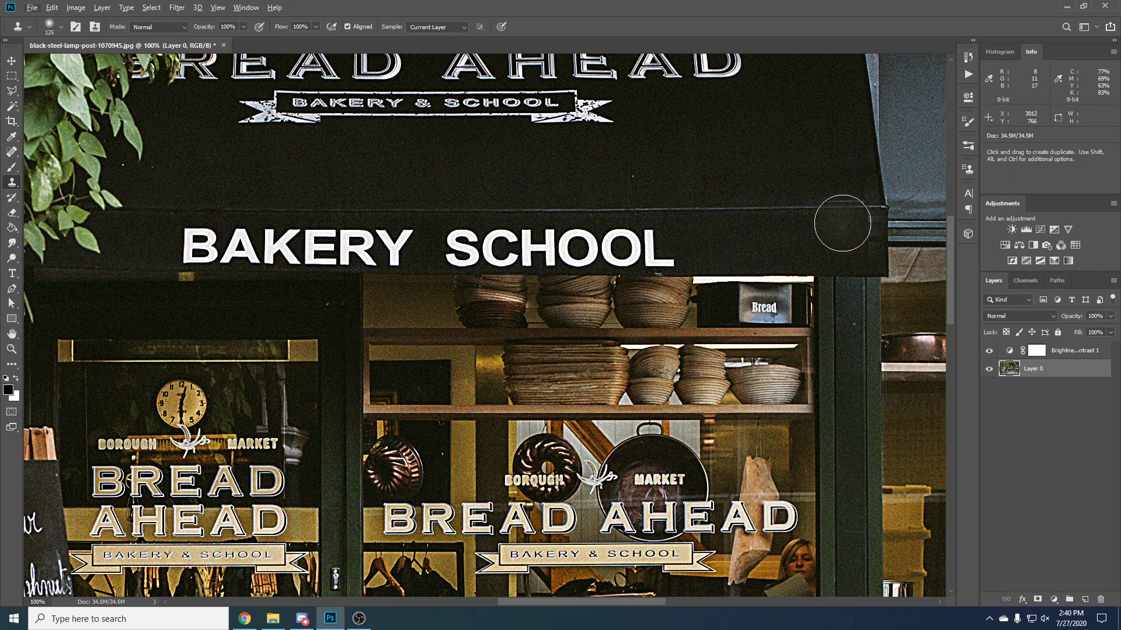
key("ctrl+z")
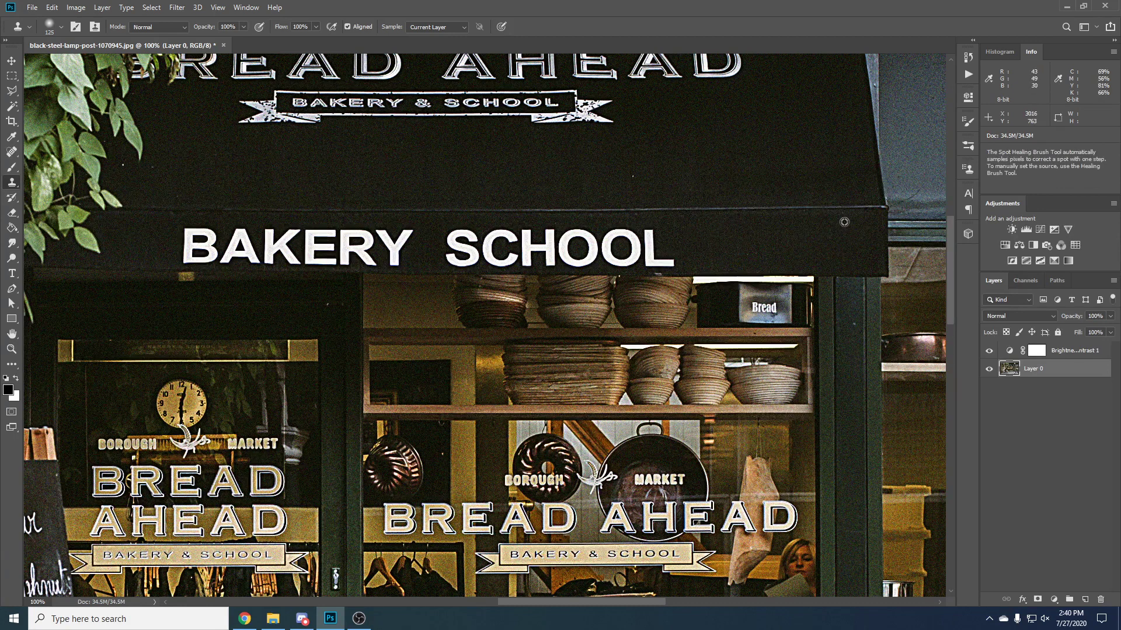
left_click(840, 224, "alt")
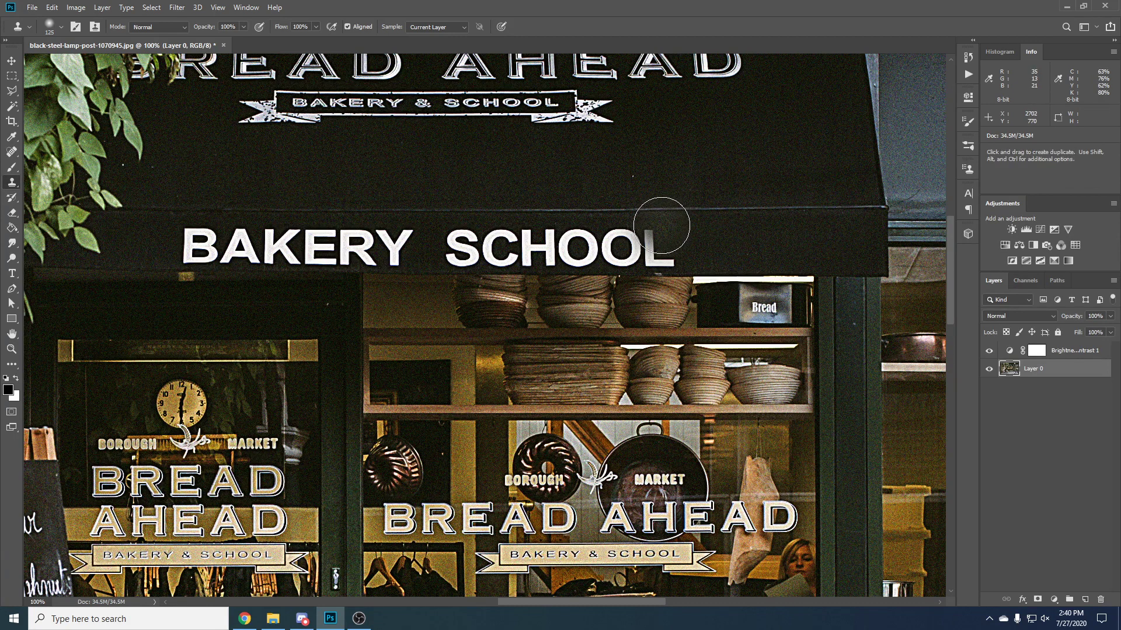
mouse_move(655, 227)
left_mouse_down()
mouse_move(646, 233)
mouse_move(661, 250)
mouse_move(632, 243)
mouse_move(678, 243)
mouse_move(449, 242)
mouse_move(585, 243)
mouse_move(500, 242)
left_mouse_up()
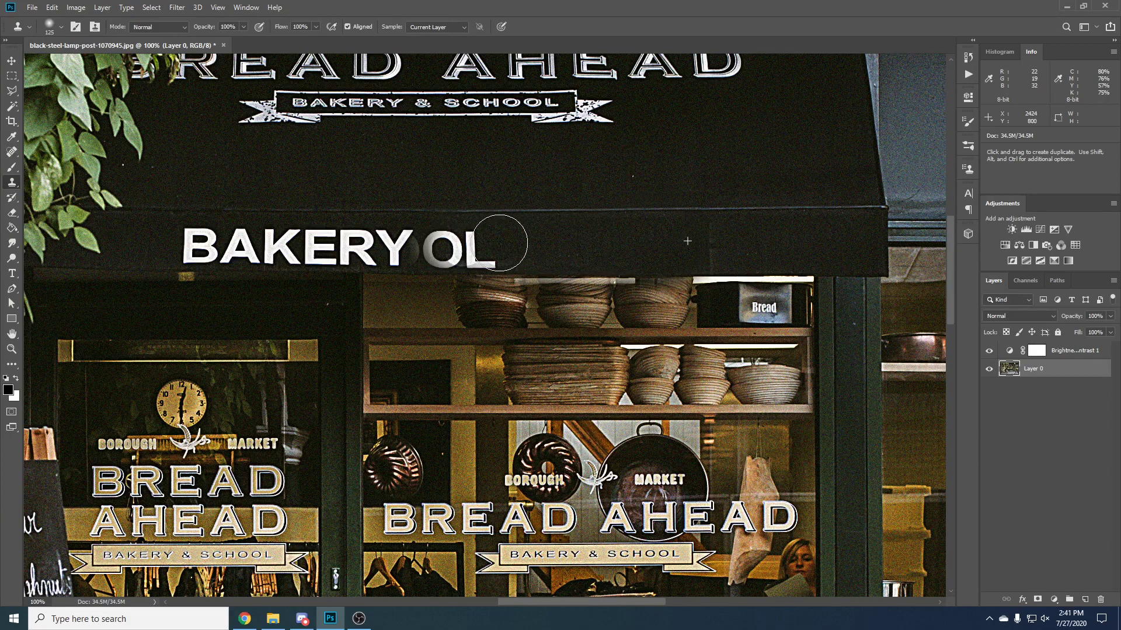
mouse_move(500, 242)
left_mouse_down()
mouse_move(570, 283)
mouse_move(618, 263)
mouse_move(611, 296)
mouse_move(652, 273)
mouse_move(632, 286)
mouse_move(617, 267)
mouse_move(629, 278)
mouse_move(602, 307)
mouse_move(767, 345)
mouse_move(743, 317)
mouse_move(666, 346)
left_mouse_up()
key("ctrl+z")
key("ctrl+z")
key("ctrl+z")
key("ctrl+z")
key("ctrl+z")
key("ctrl+z")
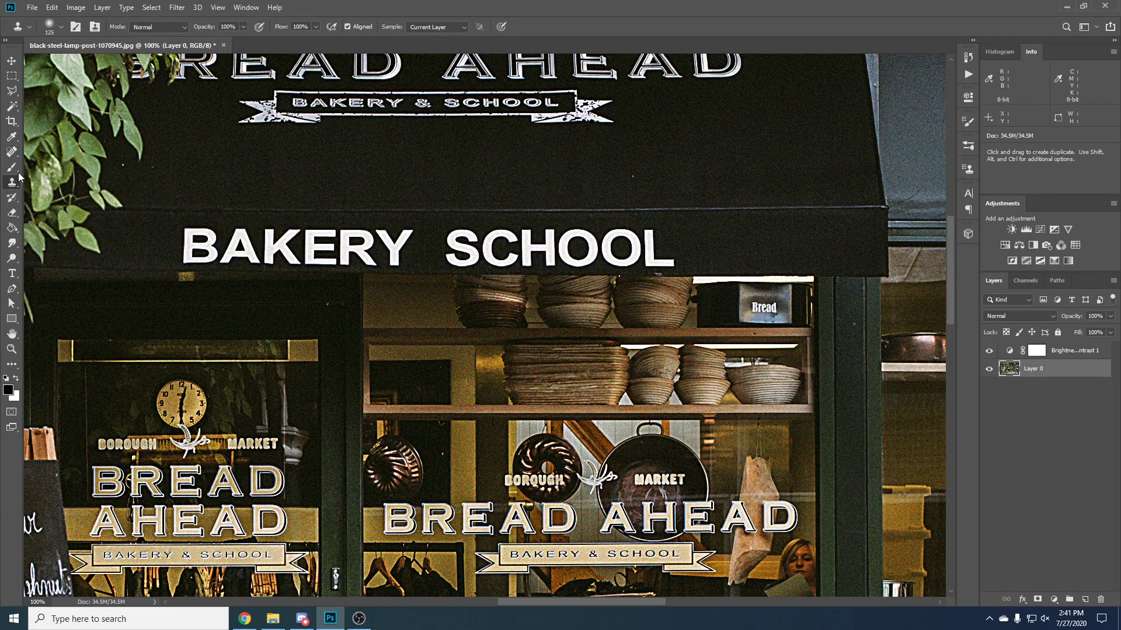
Heal away the BAKERY and SCHOOL lettering on the awning with a size-50 Spot Healing Brush.
left_click(12, 152)
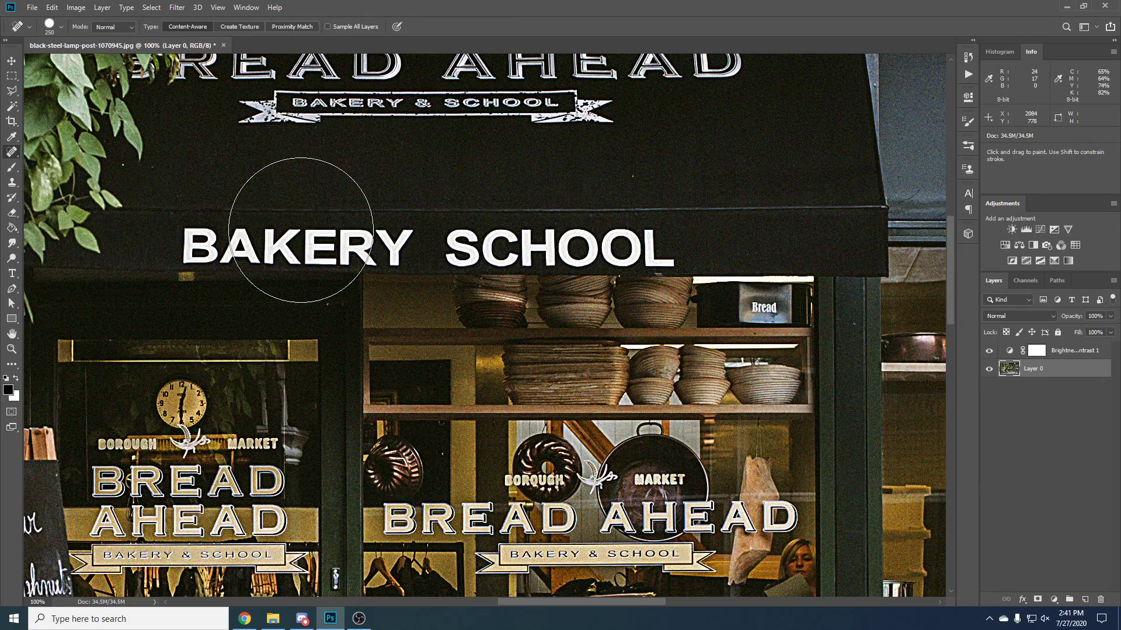
key("bracketleft")
key("bracketleft")
key("bracketleft")
key("bracketleft")
key("bracketleft")
key("bracketleft")
key("bracketleft")
key("bracketleft")
key("bracketleft")
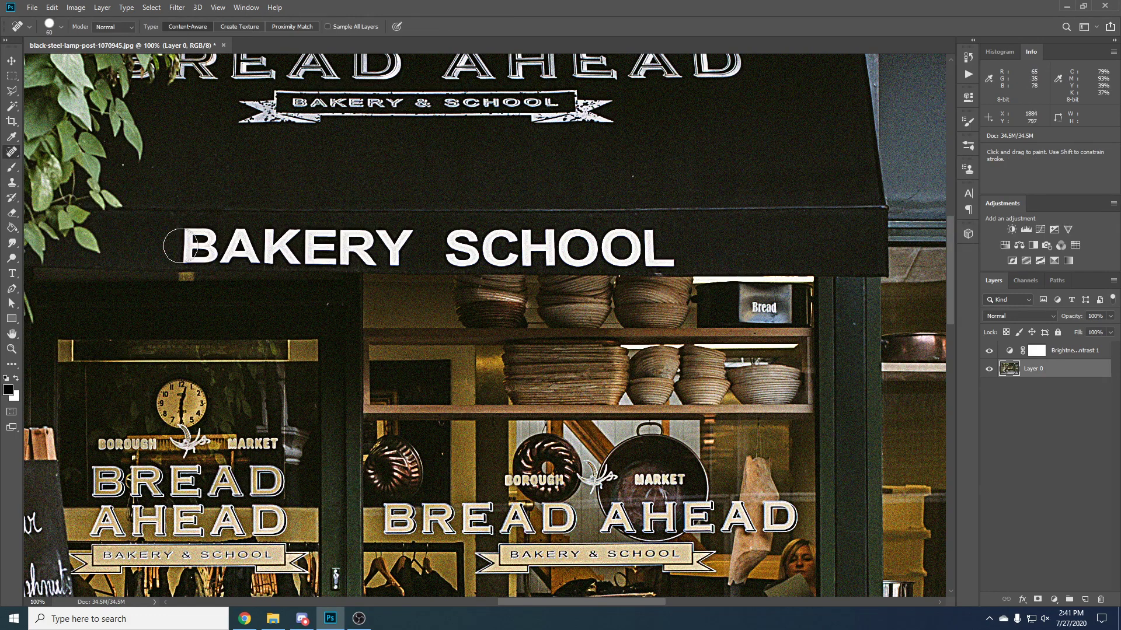
key("bracketleft")
mouse_move(187, 238)
left_mouse_down()
mouse_move(405, 235)
mouse_move(394, 256)
mouse_move(183, 250)
mouse_move(341, 250)
mouse_move(185, 253)
left_mouse_up()
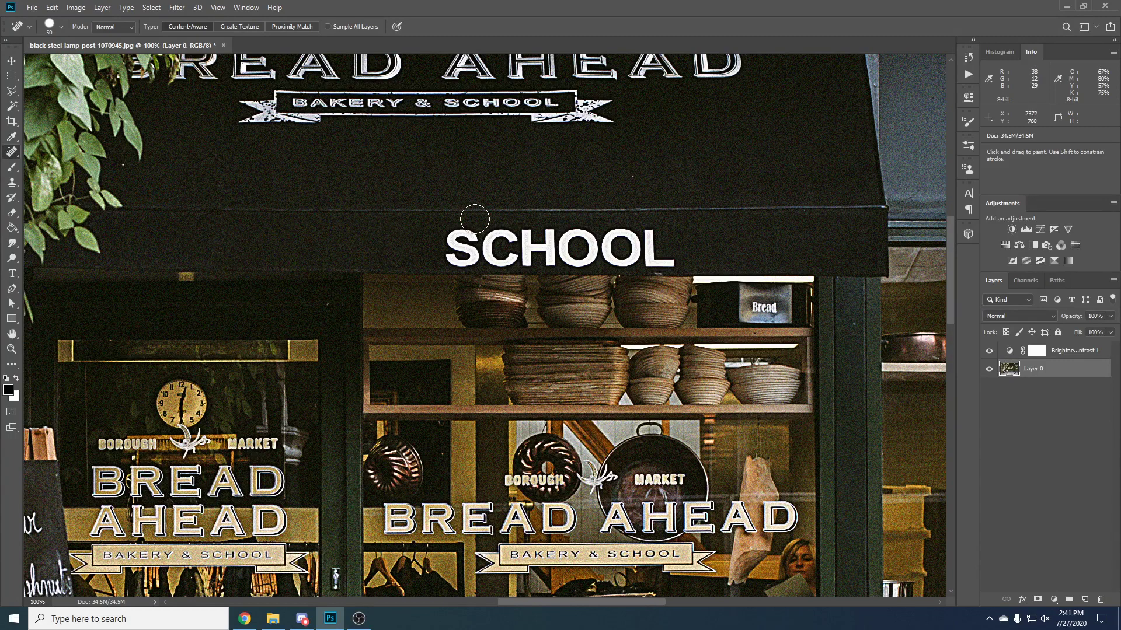
mouse_move(475, 219)
left_mouse_down()
mouse_move(294, 206)
mouse_move(303, 224)
mouse_move(455, 222)
mouse_move(491, 242)
left_mouse_up()
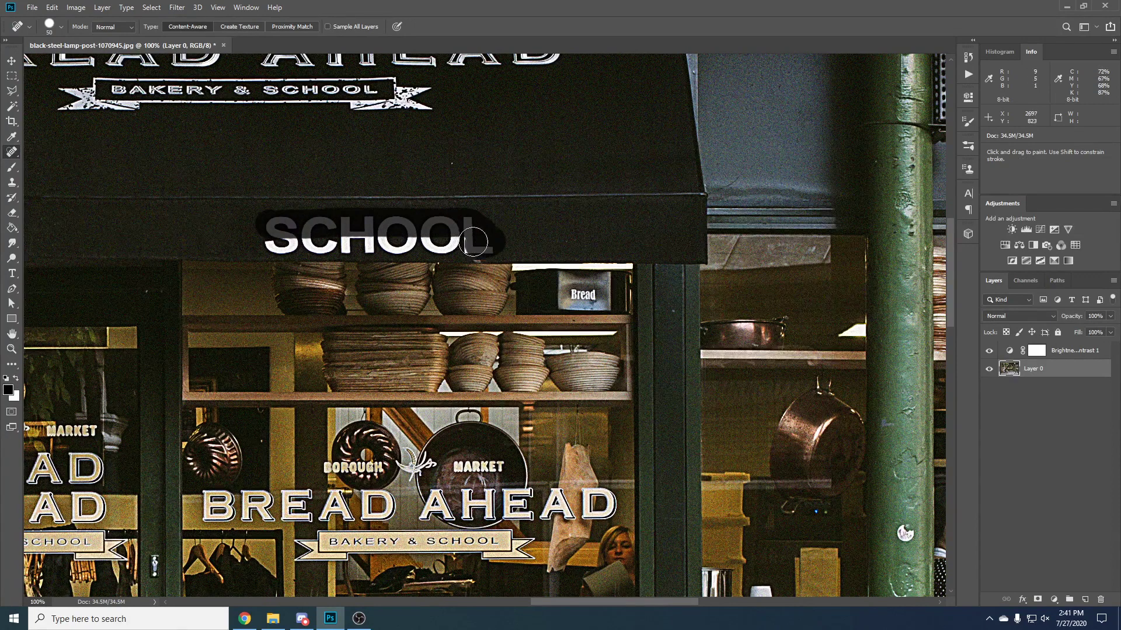
mouse_move(472, 241)
left_mouse_down()
mouse_move(263, 243)
mouse_move(469, 249)
left_mouse_up()
scroll(469, 250, "down", 4)
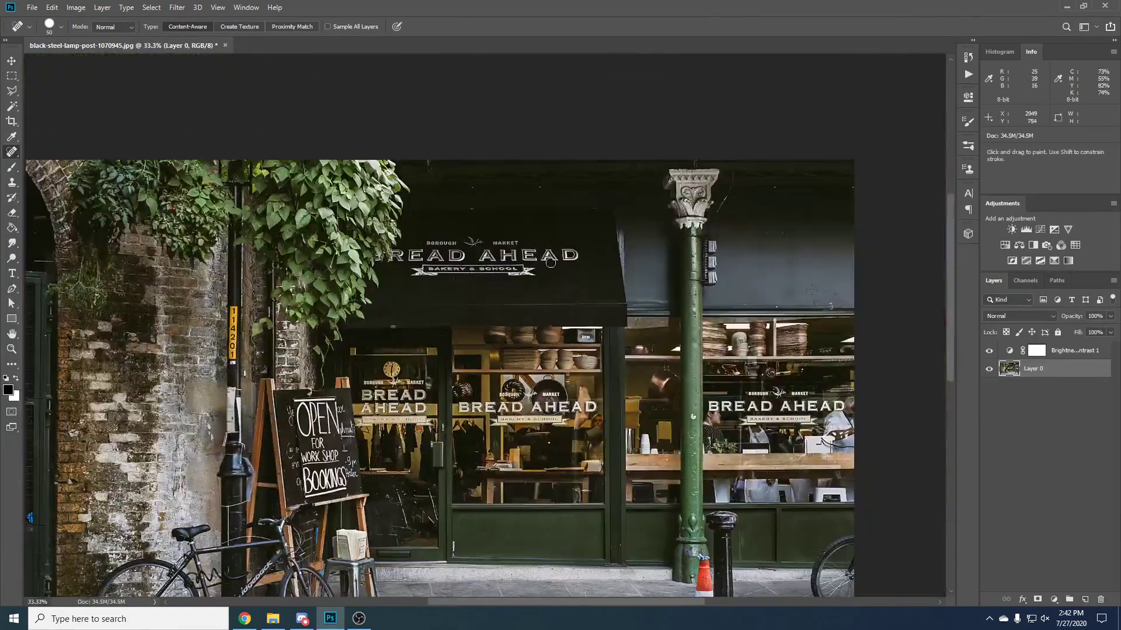
scroll(391, 399, "up", 2)
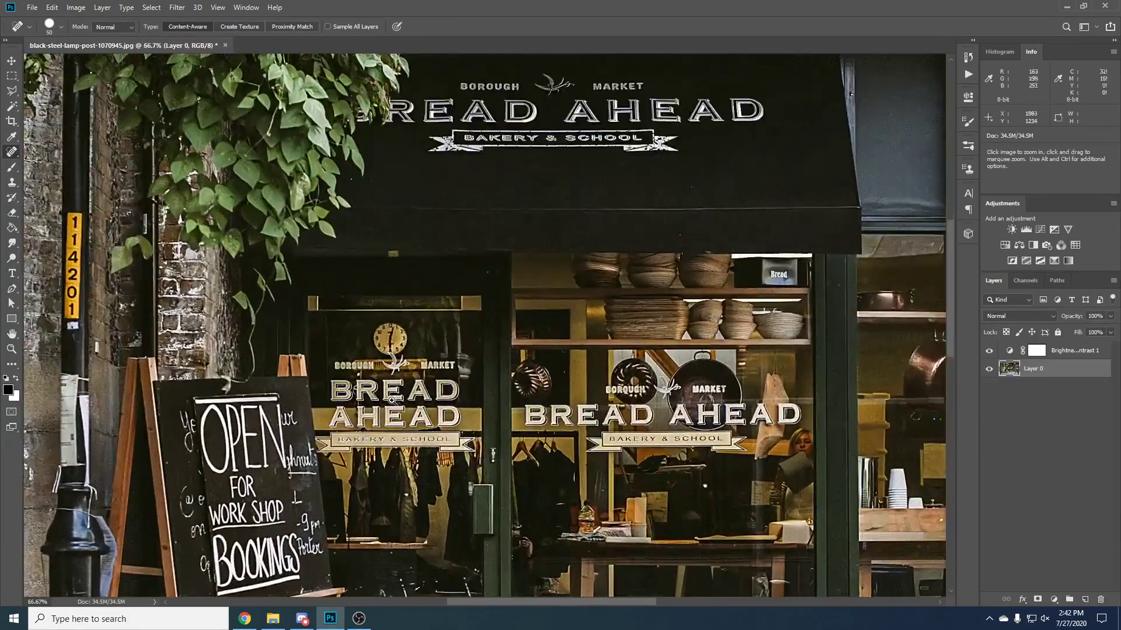
scroll(391, 400, "up", 3)
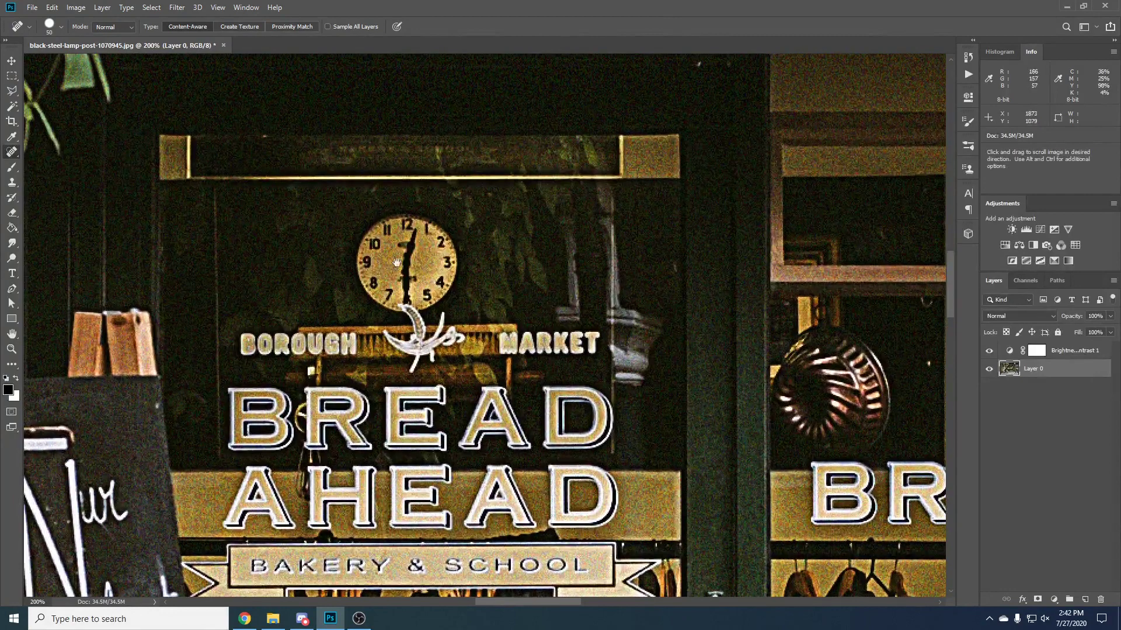
mouse_move(396, 258)
left_mouse_down()
mouse_move(373, 248)
mouse_move(382, 234)
mouse_move(438, 236)
mouse_move(440, 277)
mouse_move(399, 292)
mouse_move(366, 266)
left_mouse_up()
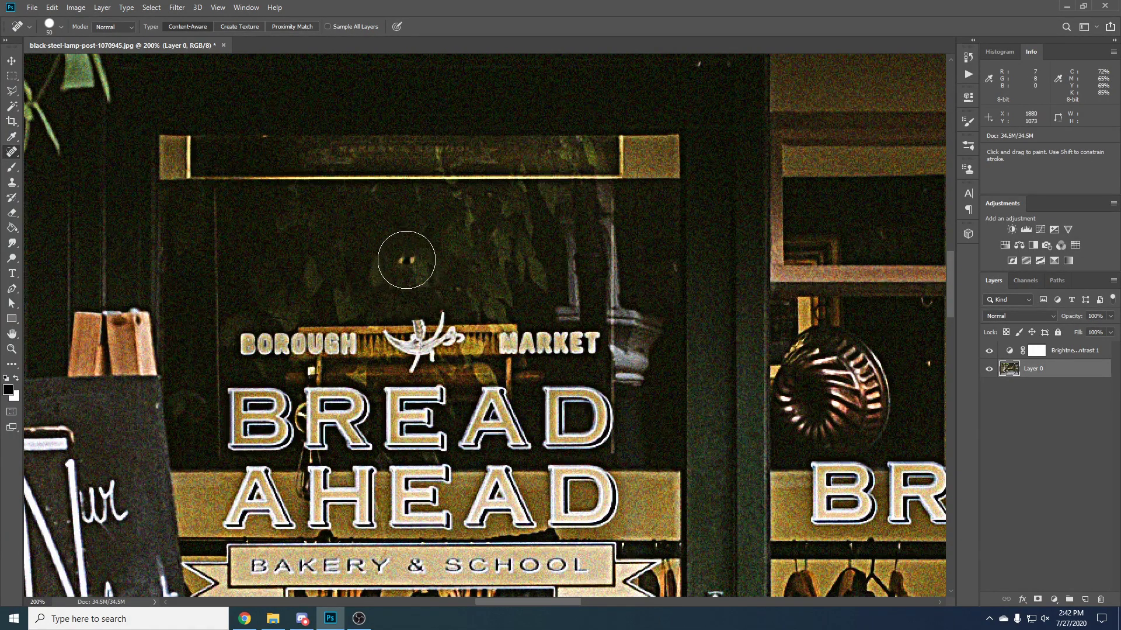
key("ctrl+z")
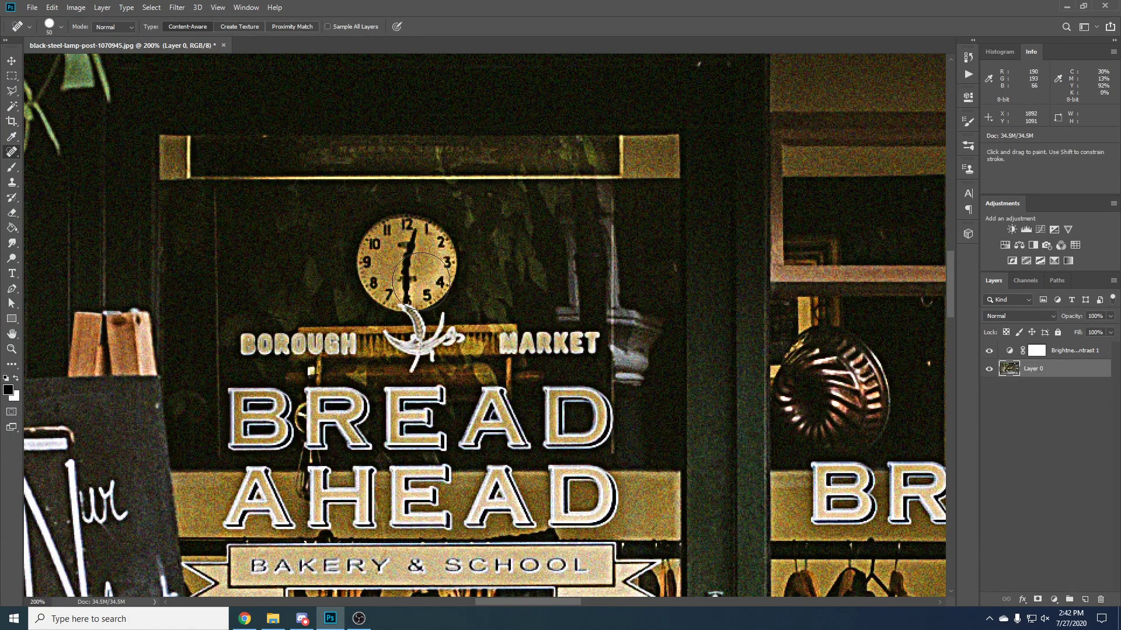
left_click(475, 284, "alt")
left_click(476, 284, "alt")
left_click(475, 284, "alt")
left_click_drag(530, 260, 418, 304)
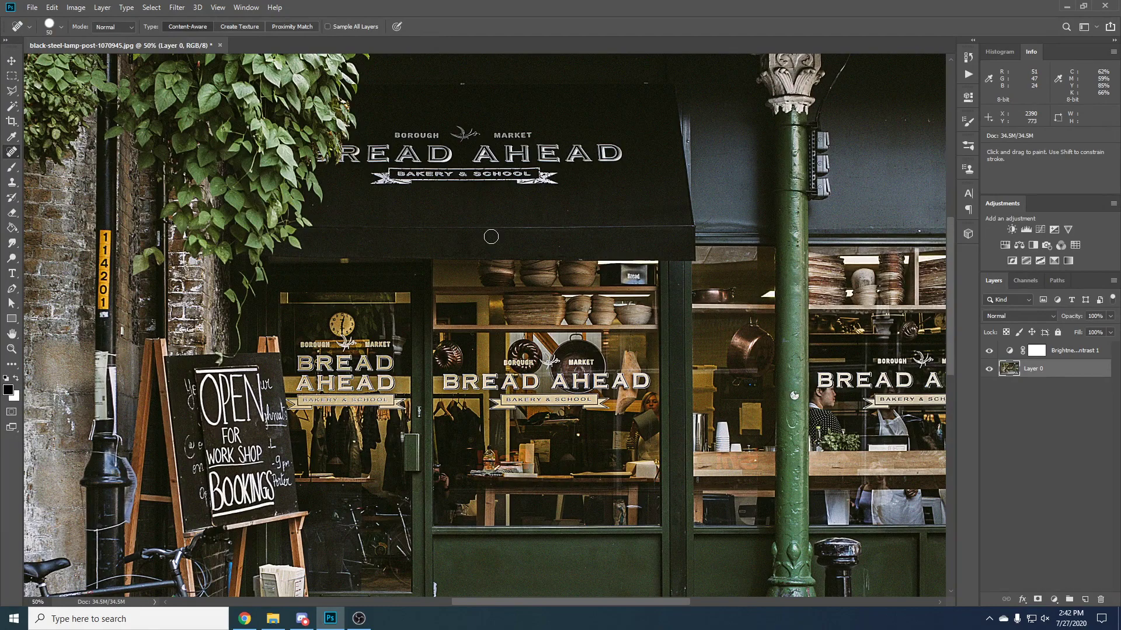
Zoom out to 25% so the whole edited photo fits in view.
left_click_drag(490, 236, 426, 138)
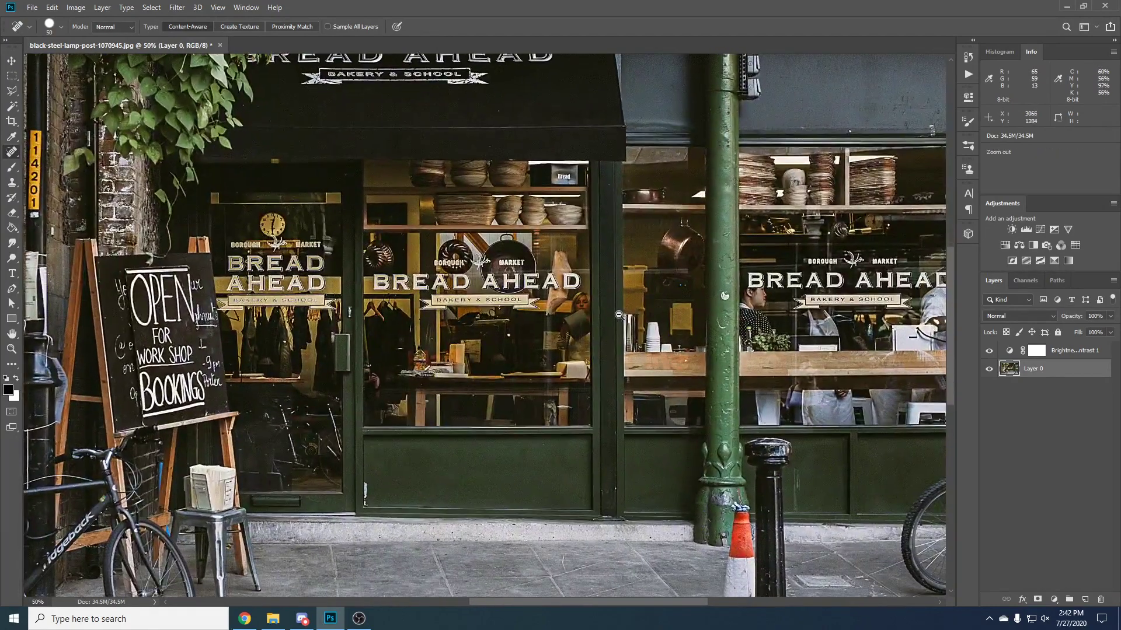
left_click(618, 315, "alt")
mouse_move(228, 326)
left_mouse_down()
mouse_move(363, 287)
mouse_move(504, 293)
left_mouse_up()
left_click(363, 287, "alt")
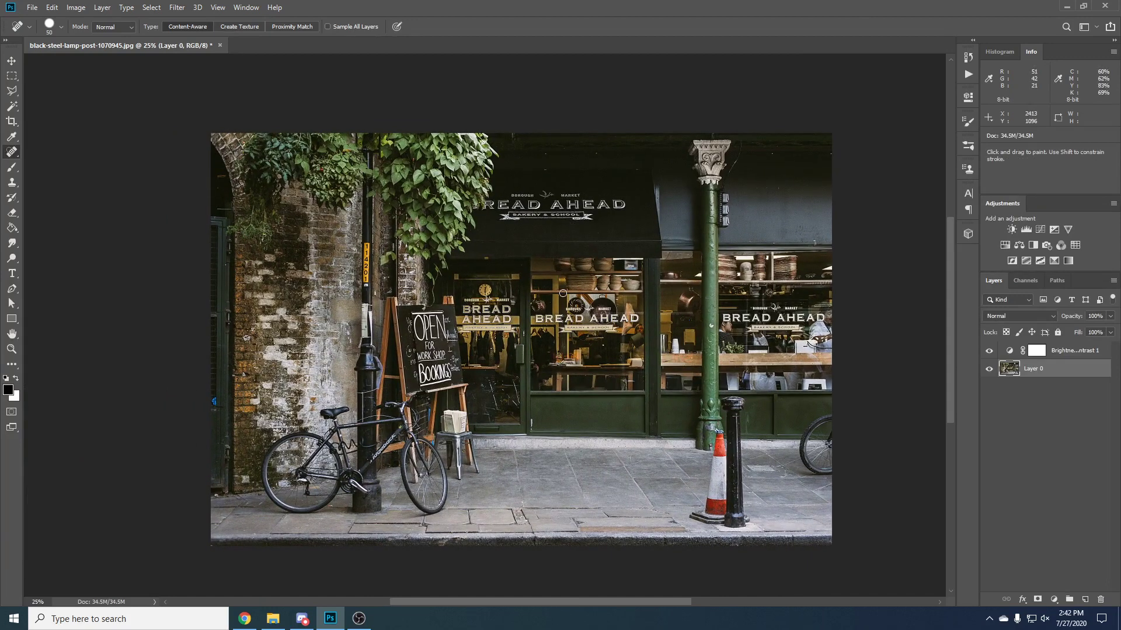
Bring up the Images folder in File Explorer showing black-steel-lamp-post-1070945.jpg.
left_click(32, 7)
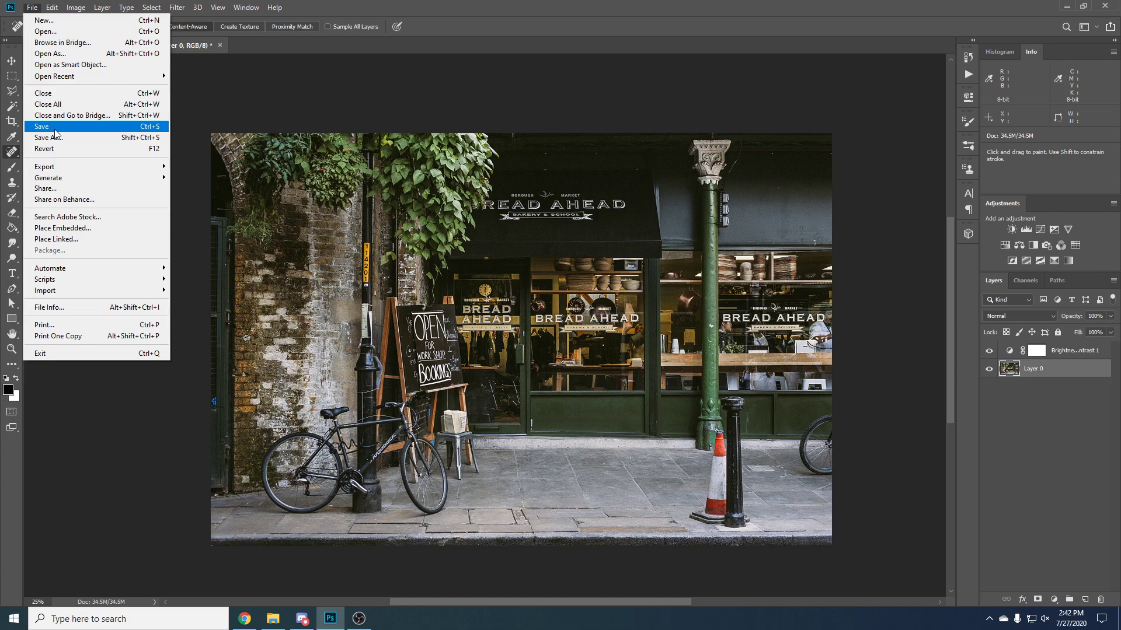
key("Escape")
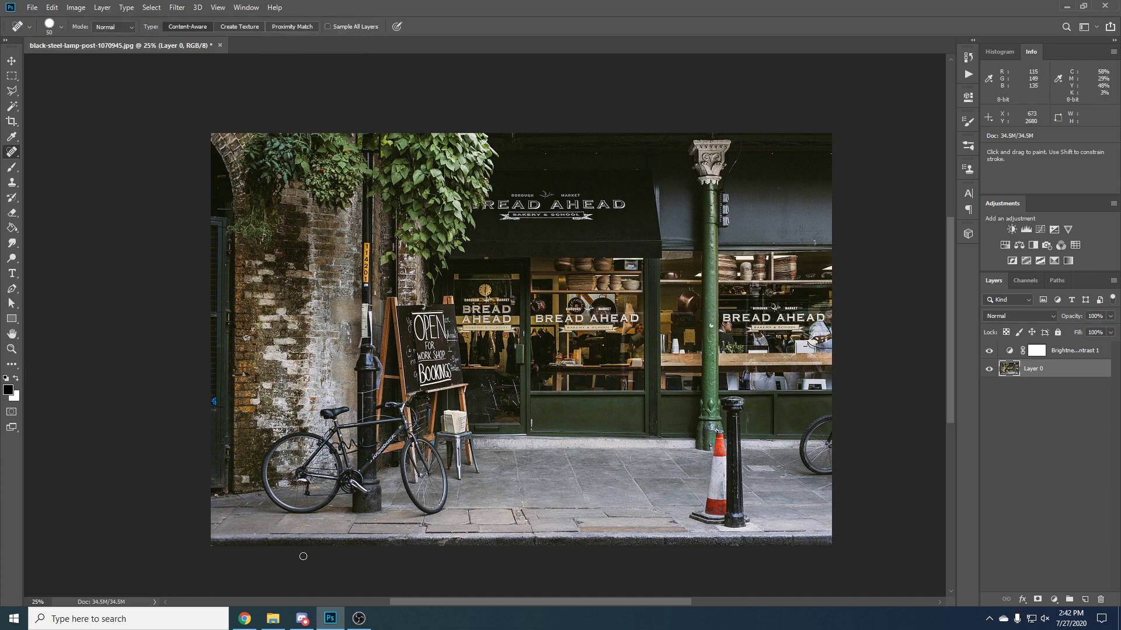
left_click(273, 619)
left_click(534, 358)
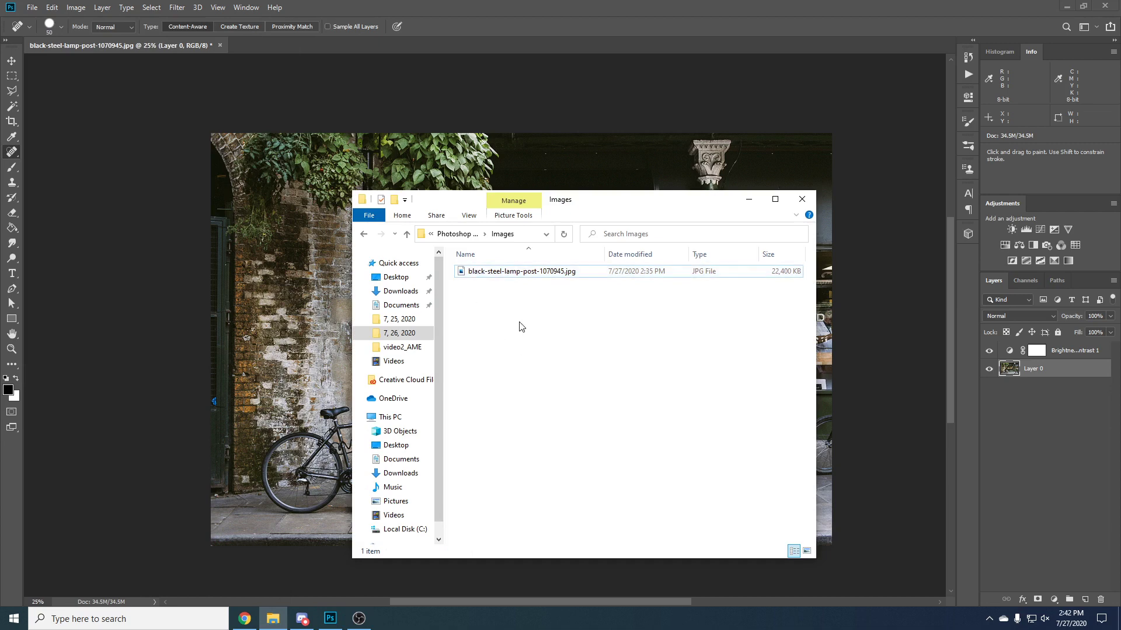
Switch from File Explorer back to the Photoshop document with Alt+Tab.
key("alt+Tab")
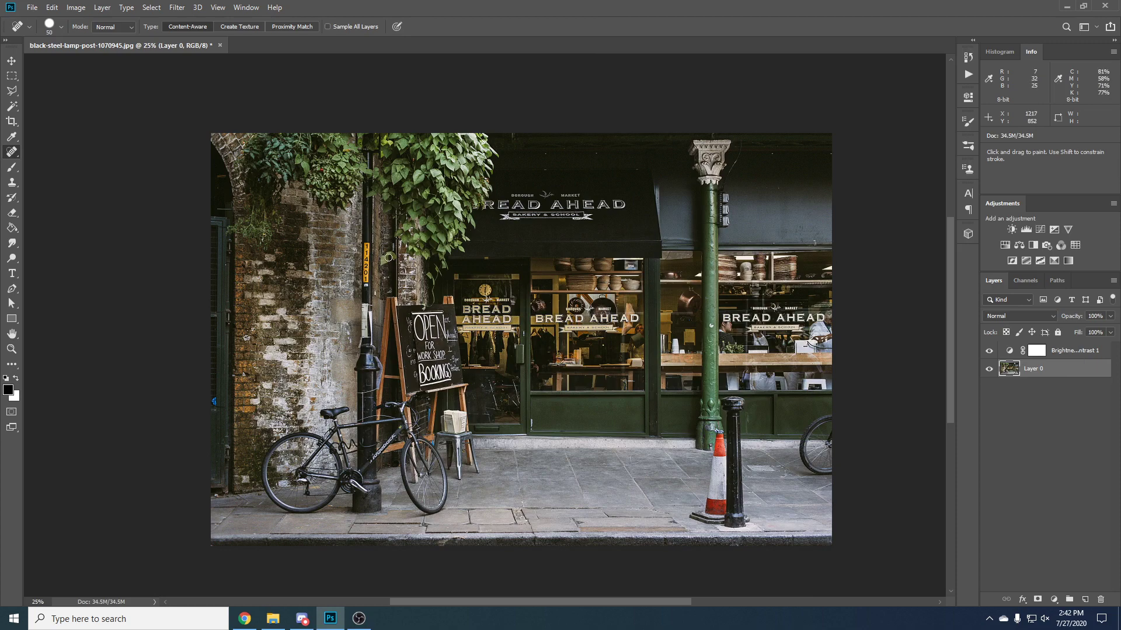
Save the document as Street_bakery.psd with Maximize Compatibility confirmed.
left_click(32, 7)
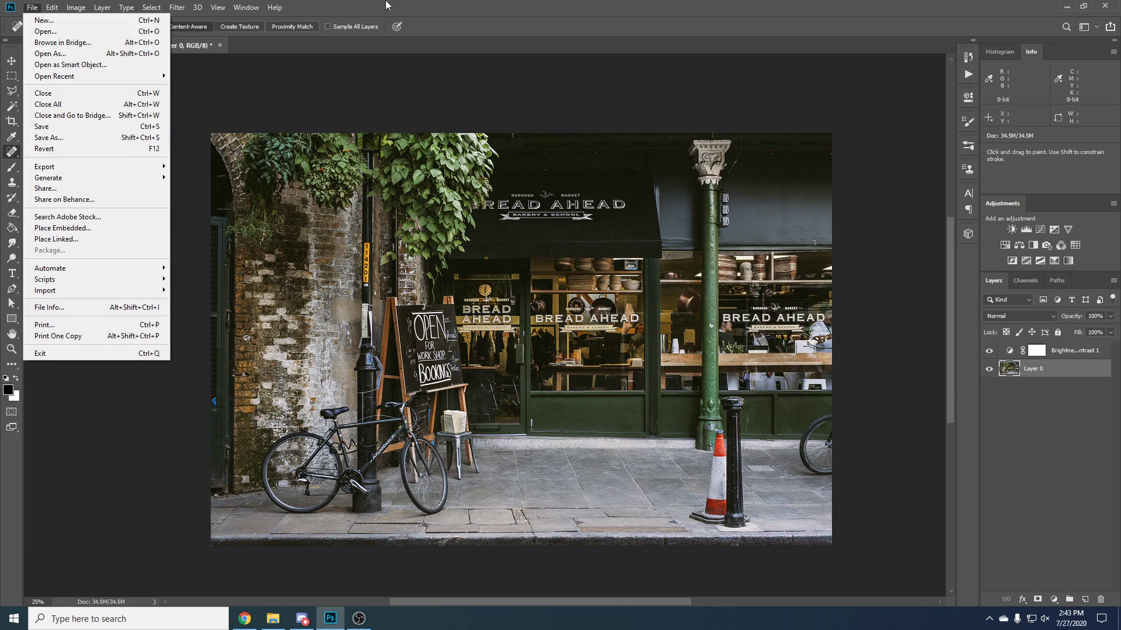
left_click(378, 238)
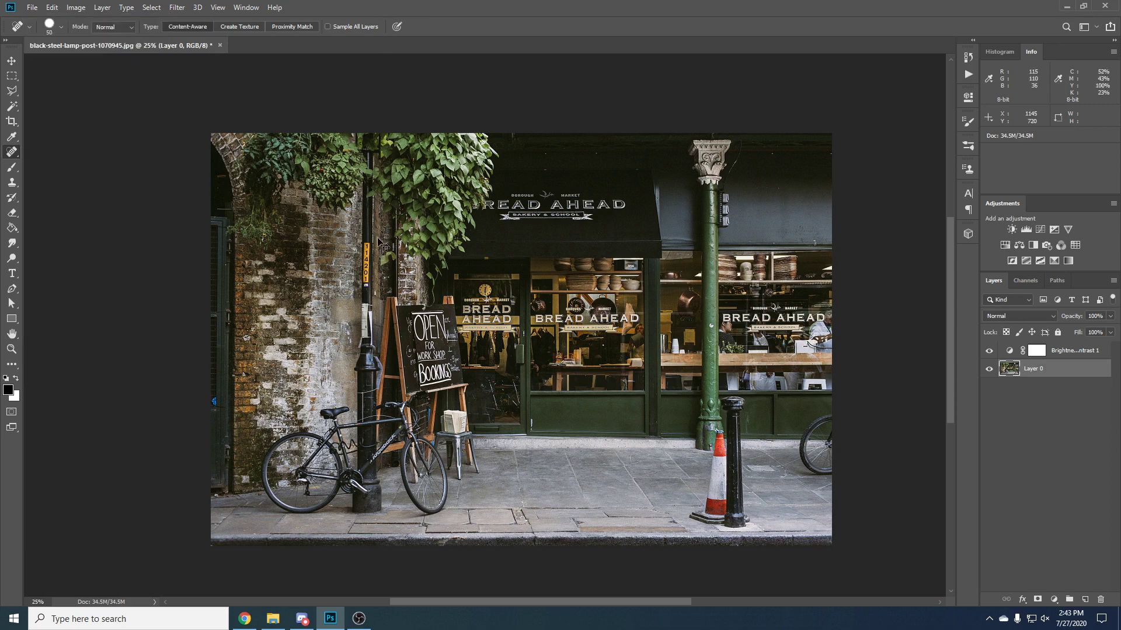
key("ctrl+shift+s")
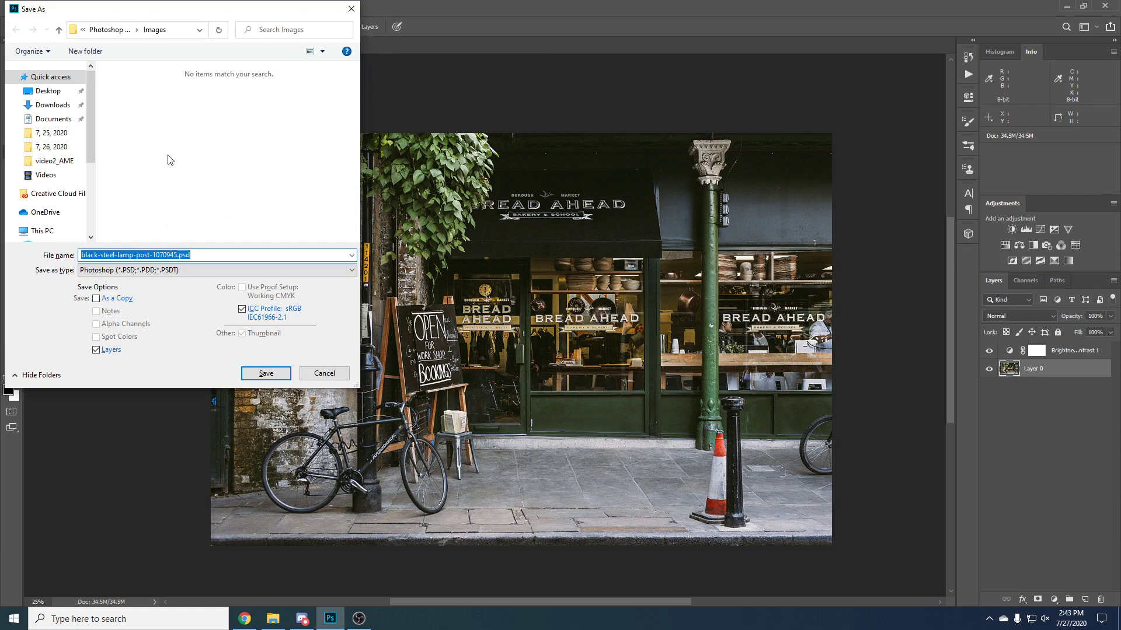
left_click(132, 252)
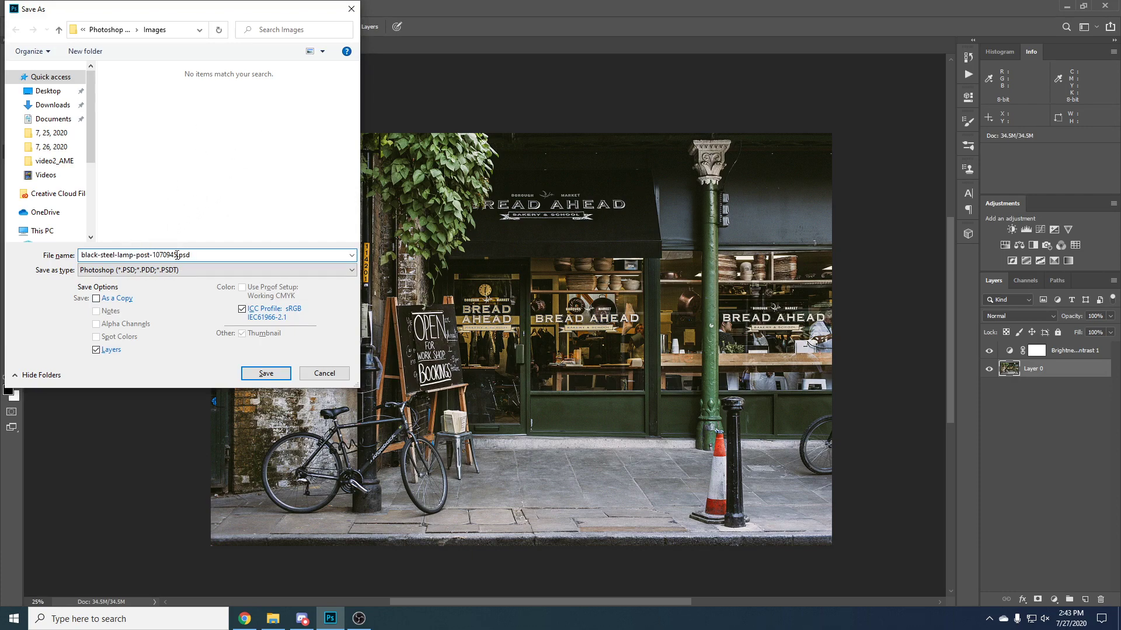
left_click_drag(177, 255, 81, 255)
type("Street_bakery")
left_click(265, 373)
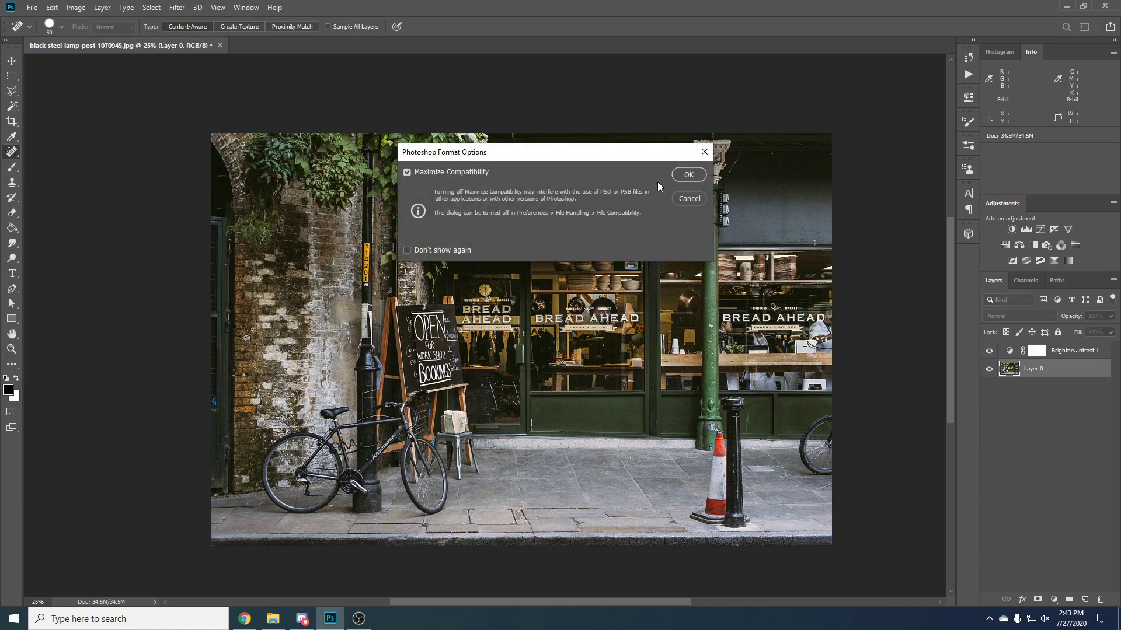
left_click(687, 175)
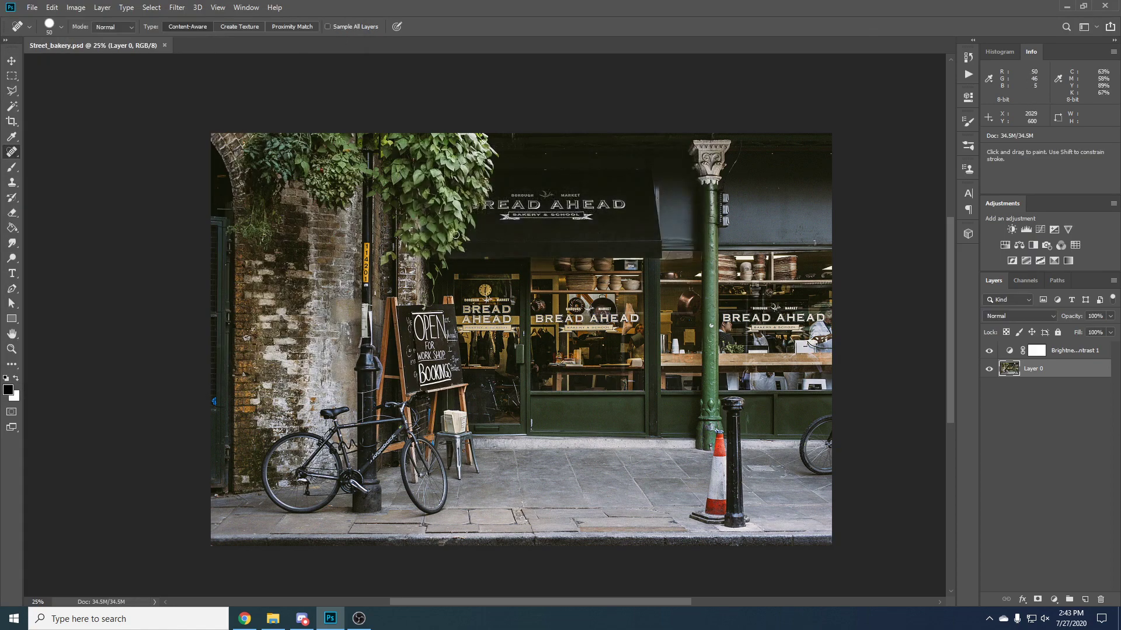
Close the document and reopen Street_bakery.psd from the Images folder.
left_click(165, 45)
left_click(273, 618)
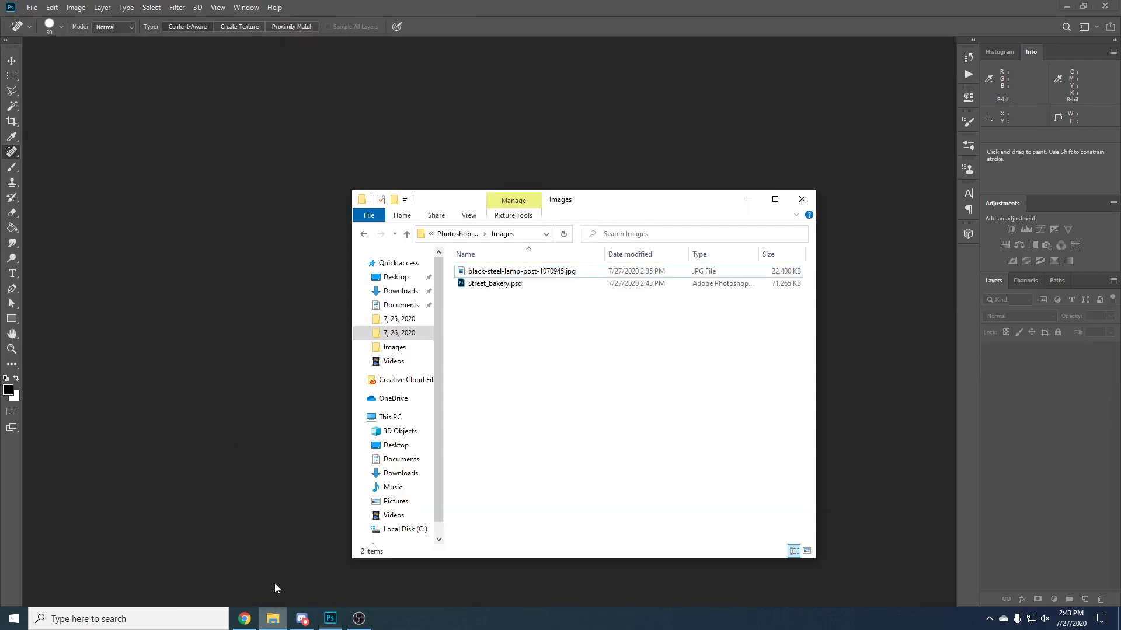
double_click(495, 288)
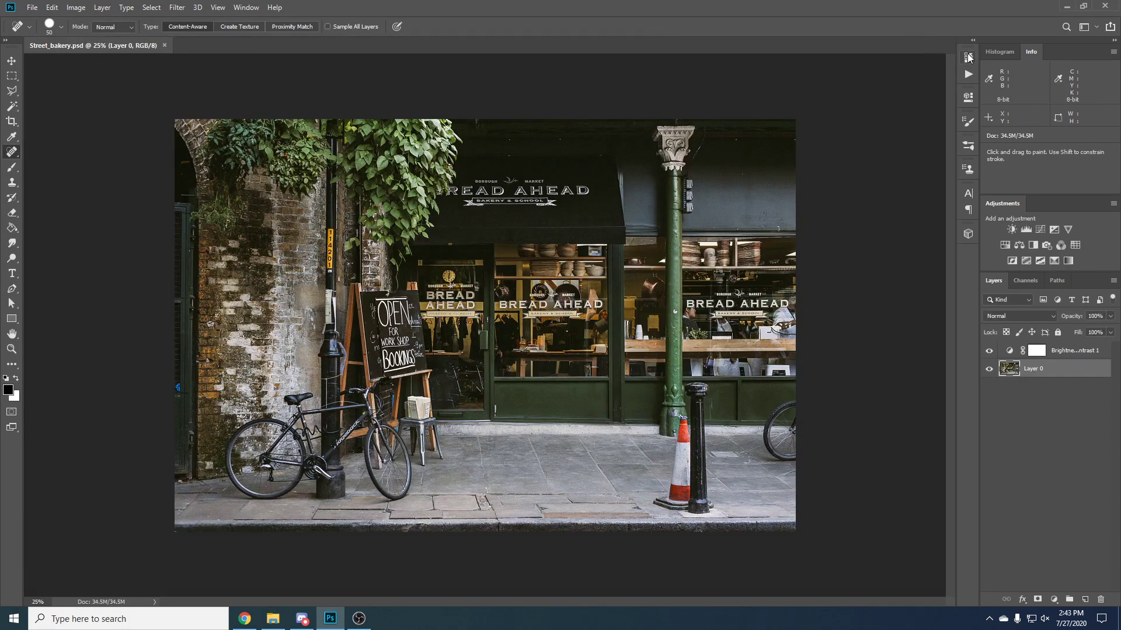
left_click(968, 57)
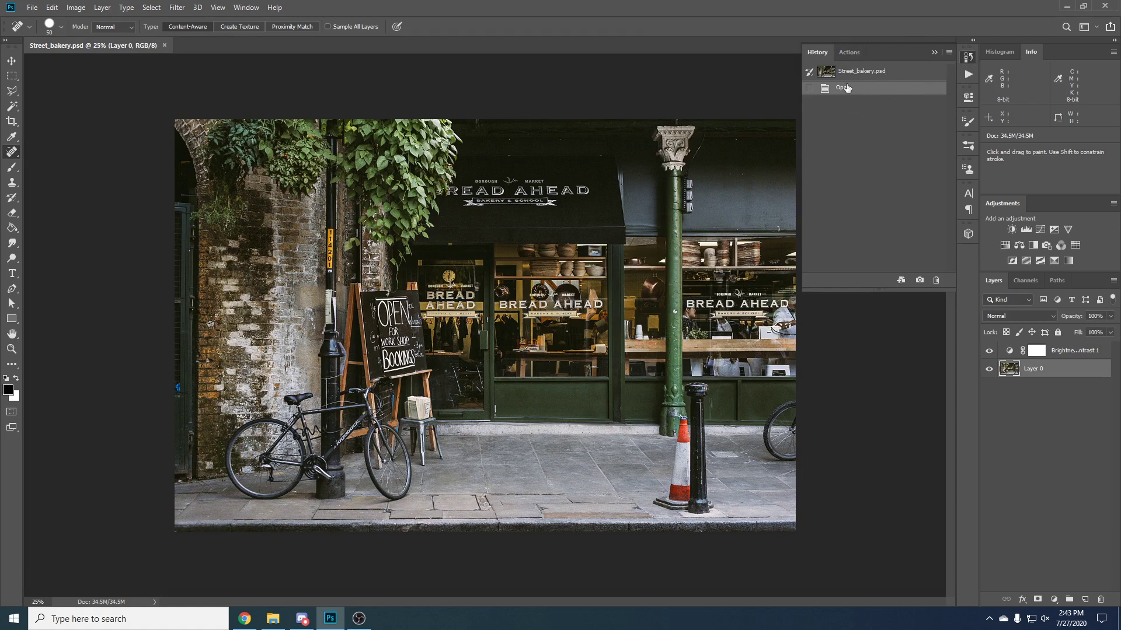
left_click(932, 52)
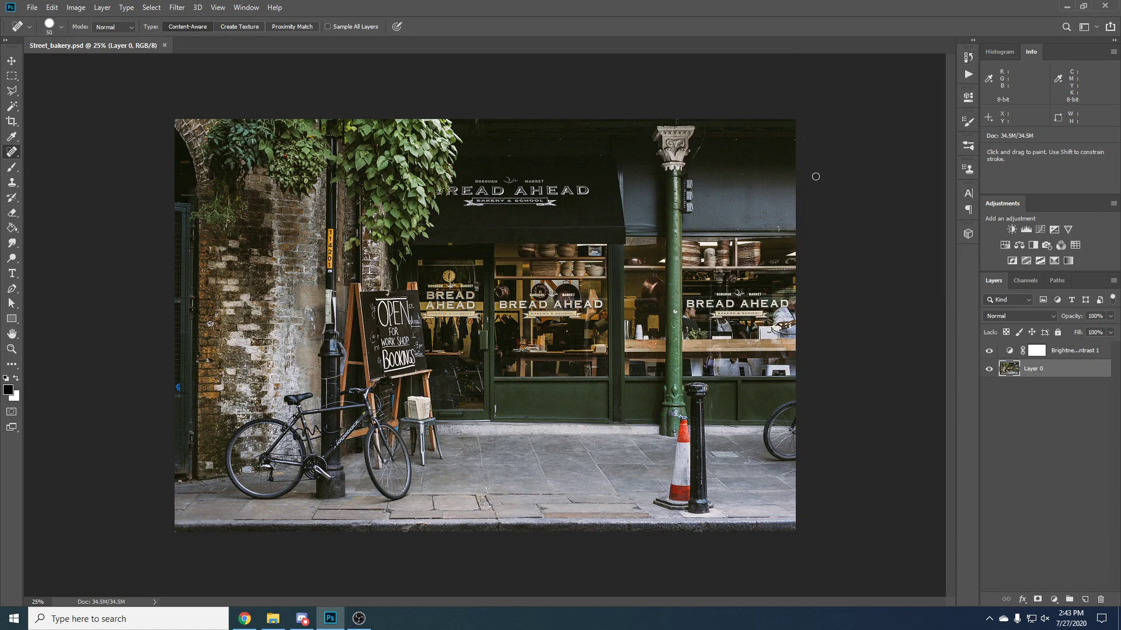
key("v")
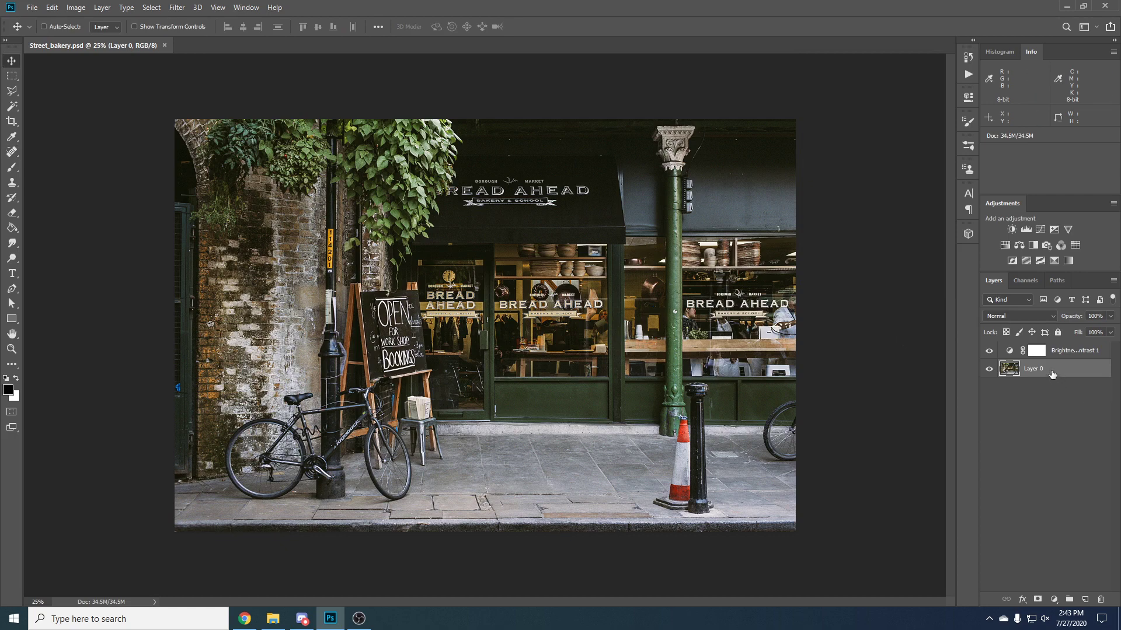
left_click_drag(1053, 374, 1063, 407)
left_click(989, 386)
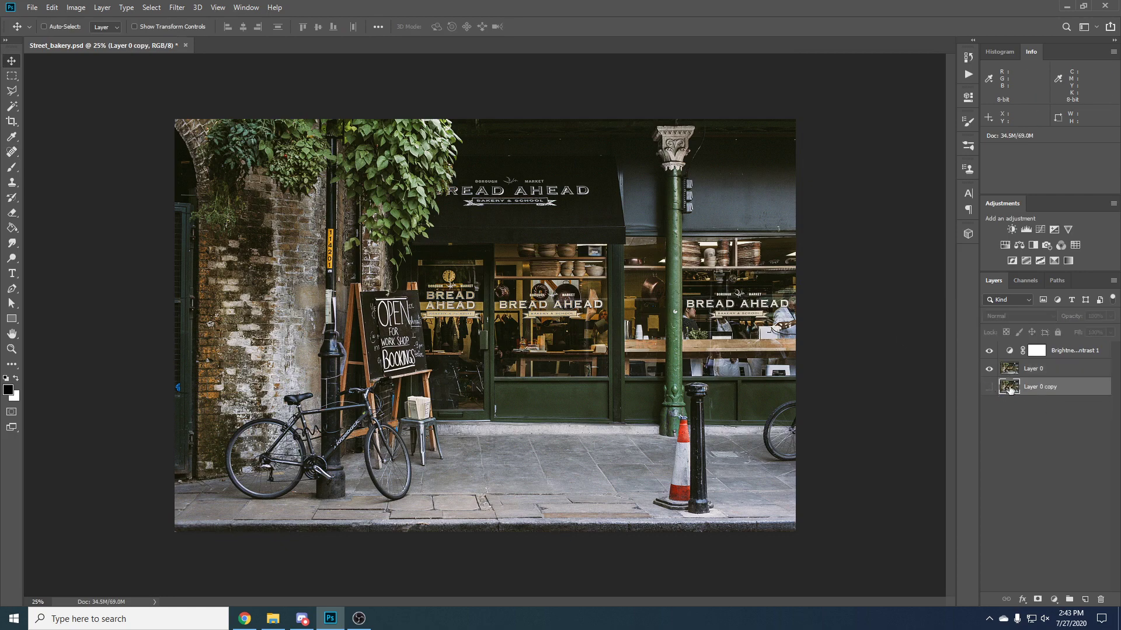
left_click(1049, 370)
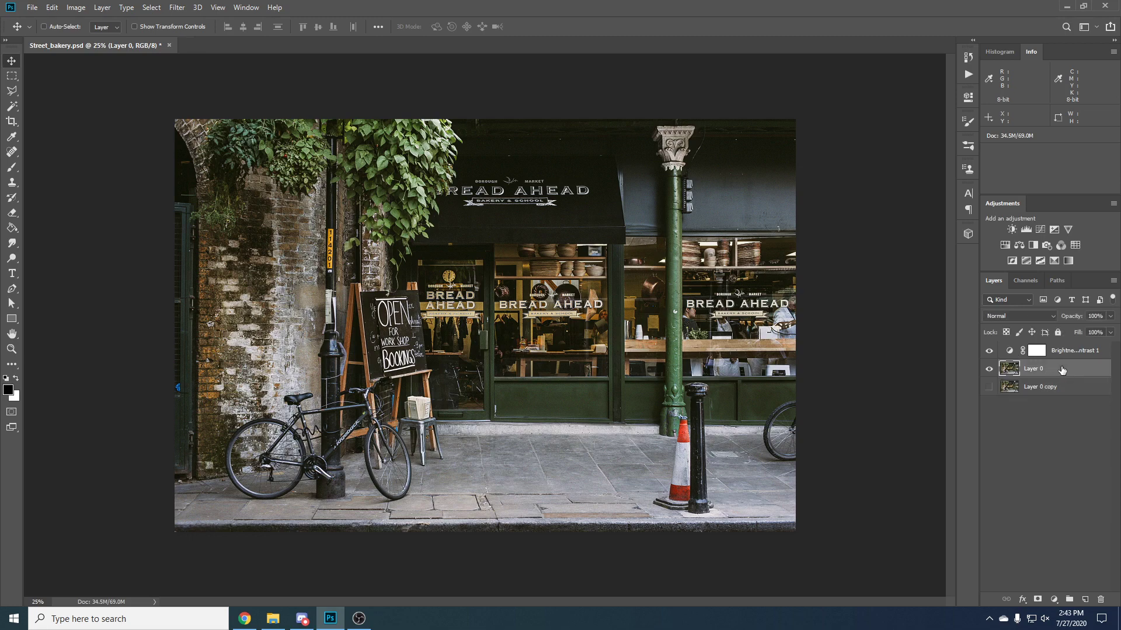
mouse_move(1061, 370)
left_mouse_down()
mouse_move(1062, 388)
mouse_move(1049, 372)
left_mouse_up()
left_click(1048, 386)
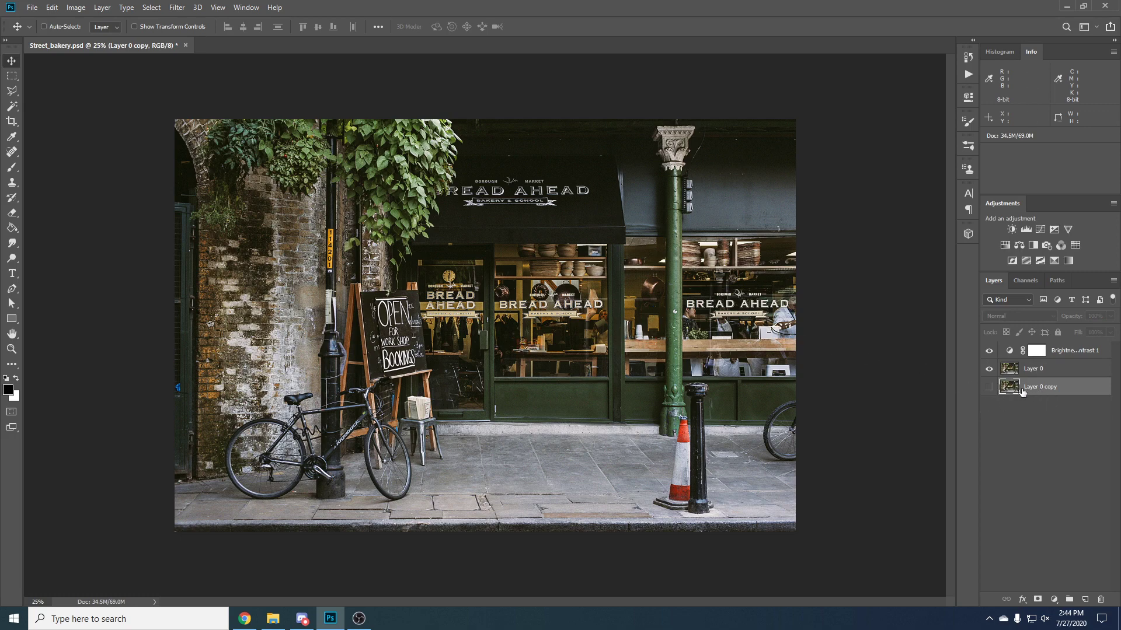
key("Delete")
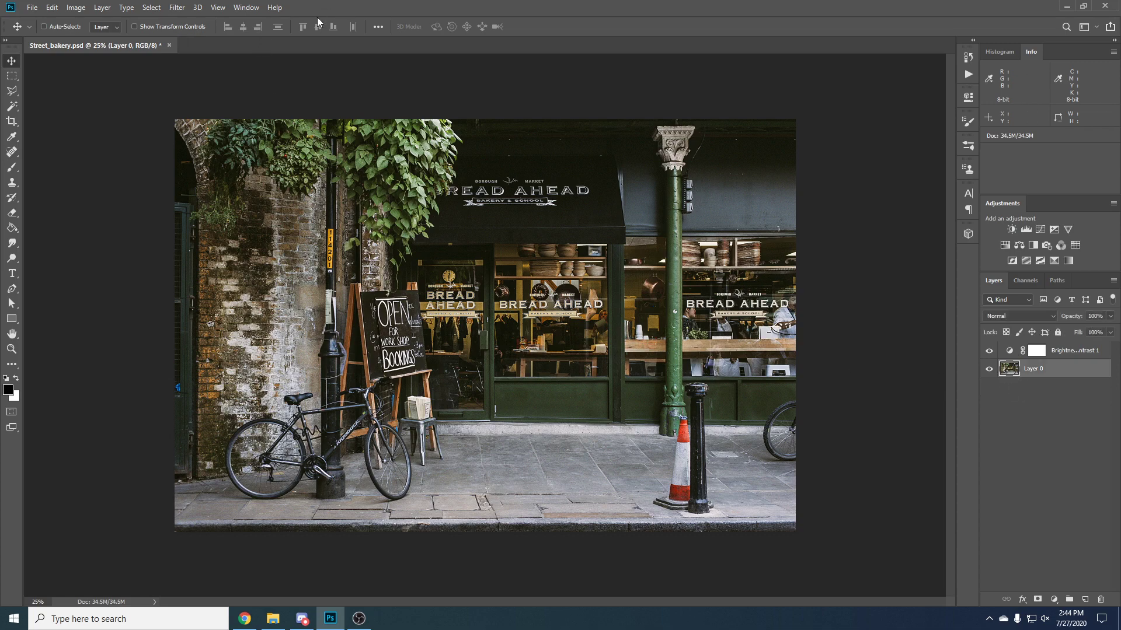
Start a Save As with JPEG as the file type and Street_bakery.jpg as the name.
left_click(32, 7)
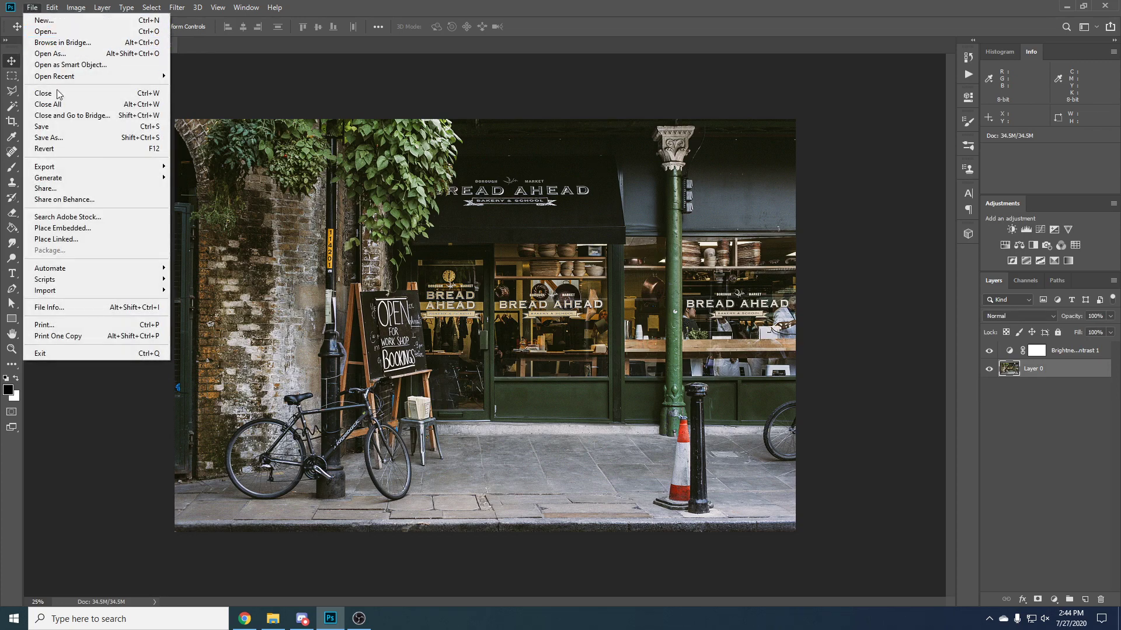
left_click(61, 139)
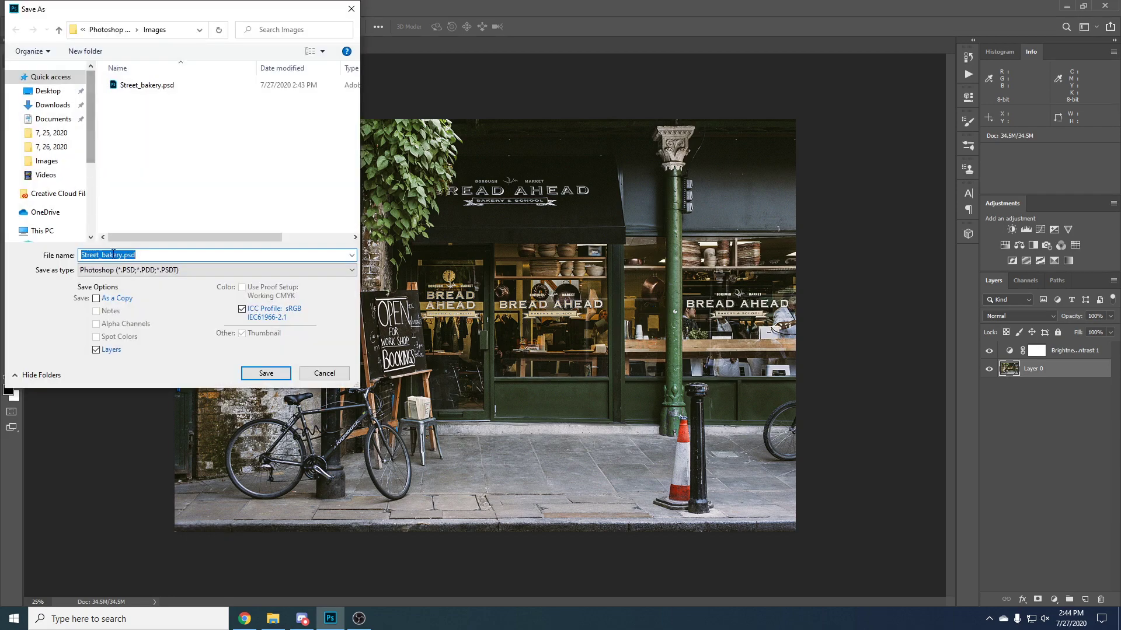
left_click(140, 270)
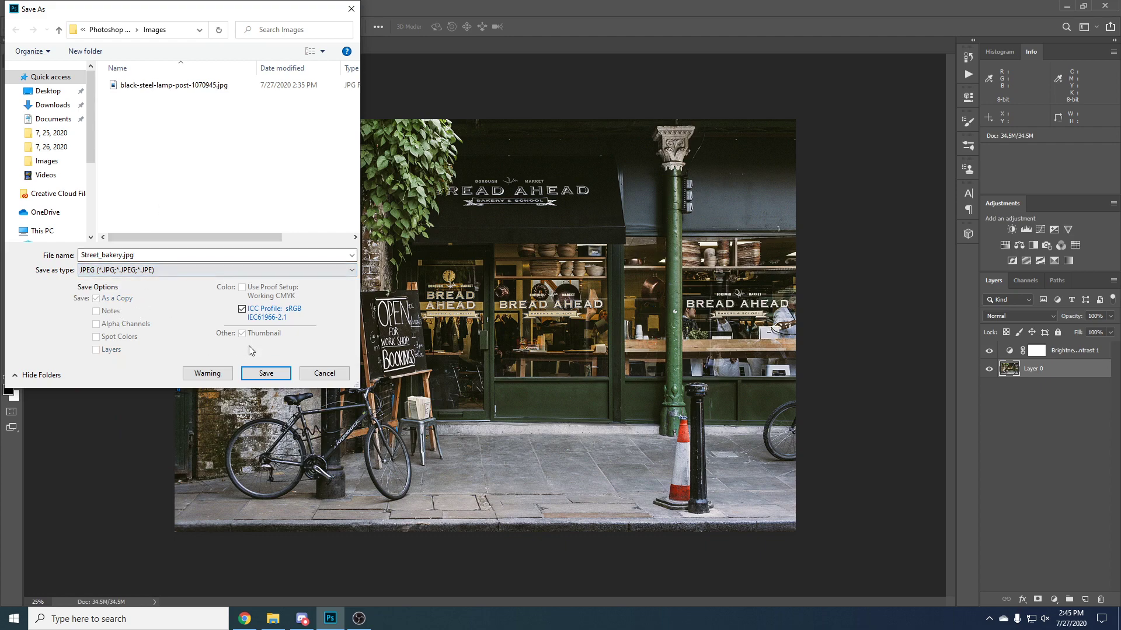
Save Street_bakery.jpg with the JPEG Options quality reduced from 12 to 8.
left_click(266, 373)
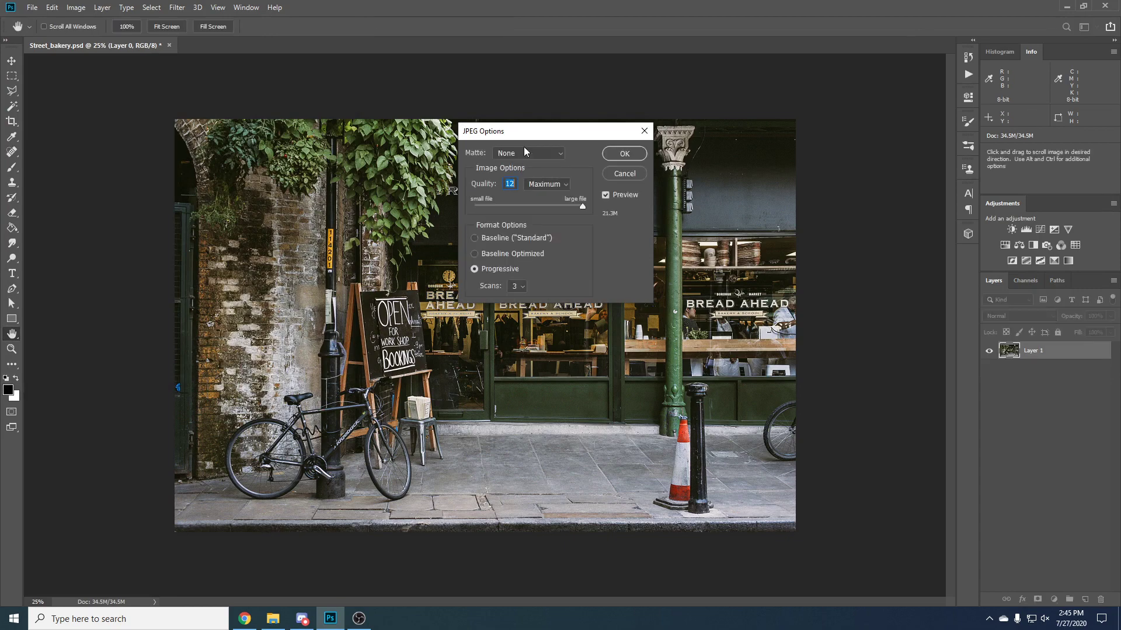
left_click_drag(525, 142, 487, 148)
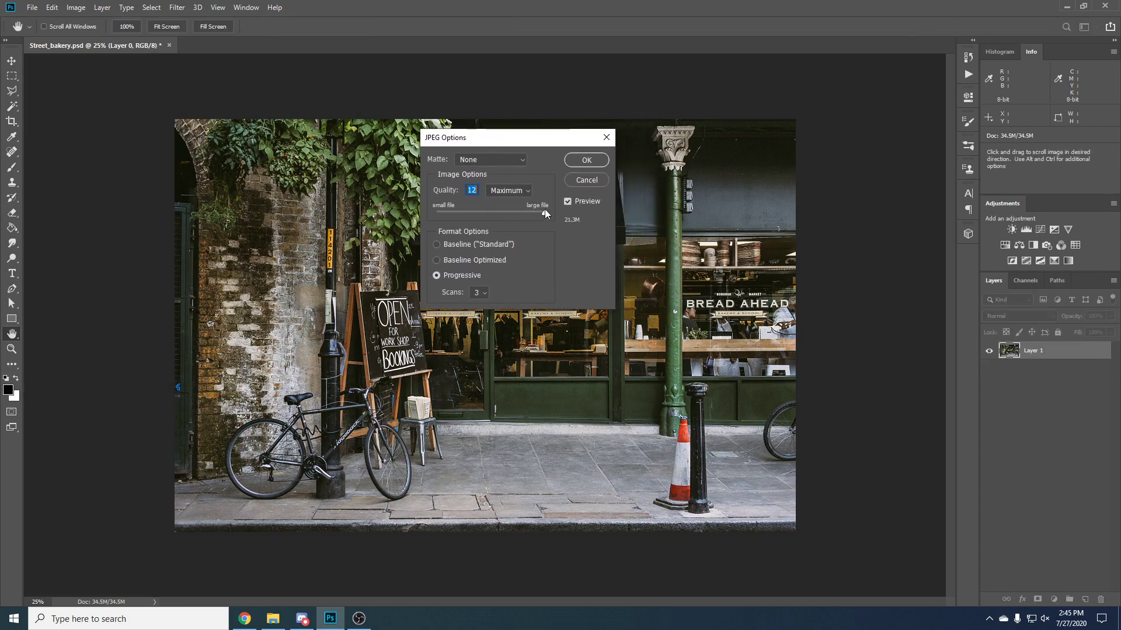
left_click_drag(541, 213, 437, 215)
left_click_drag(558, 141, 538, 139)
left_click(567, 158)
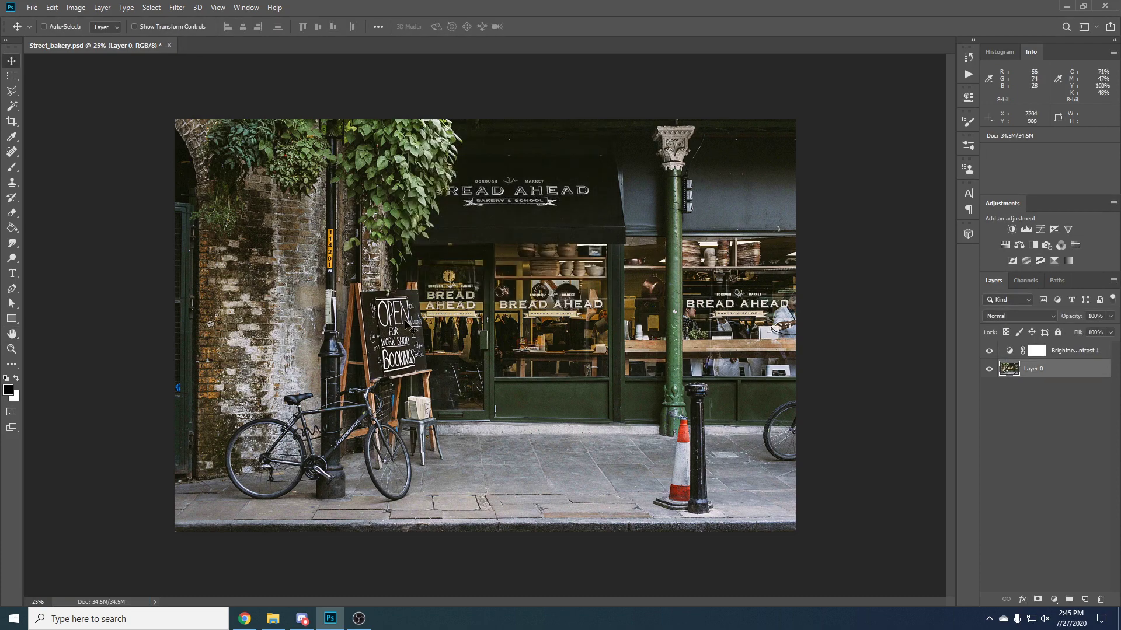
left_click(272, 619)
double_click(521, 283)
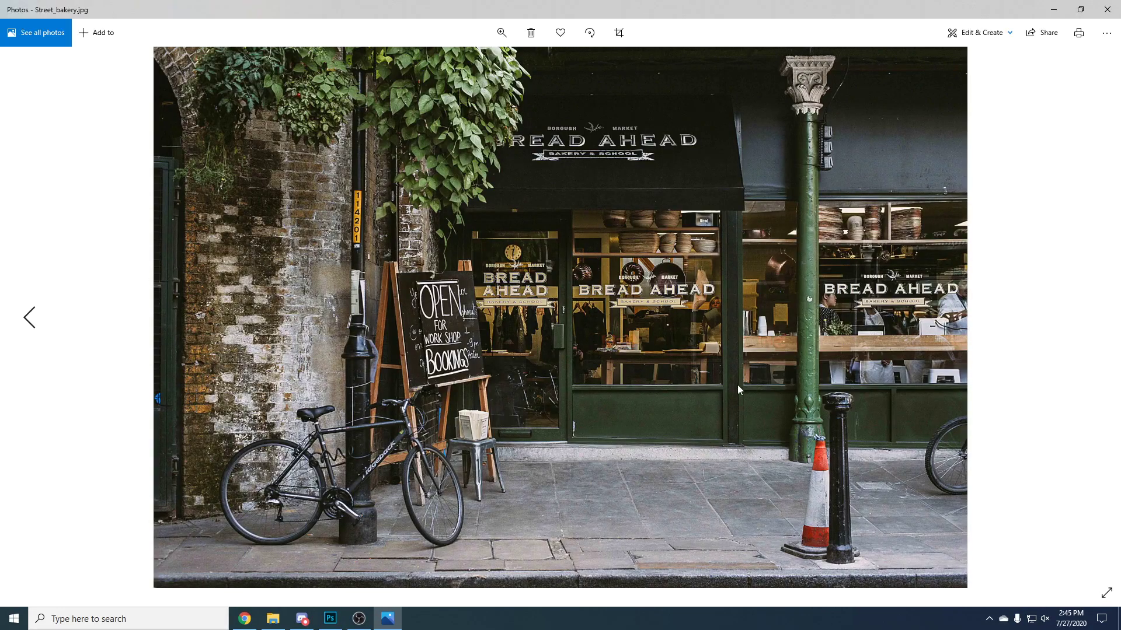
left_click(502, 33)
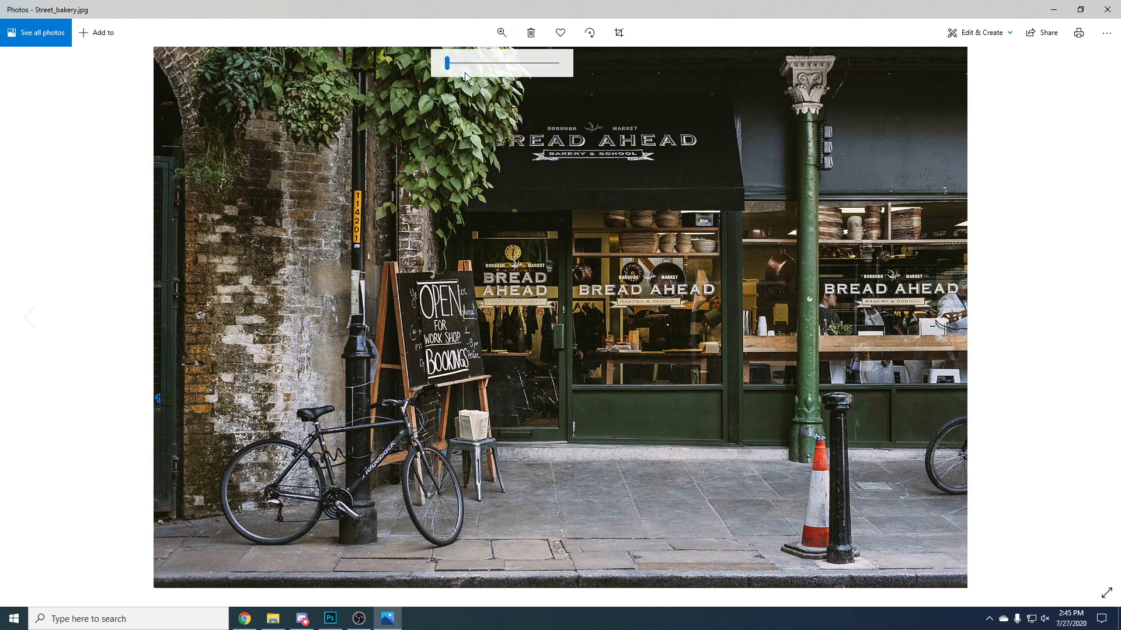
left_click_drag(445, 63, 503, 65)
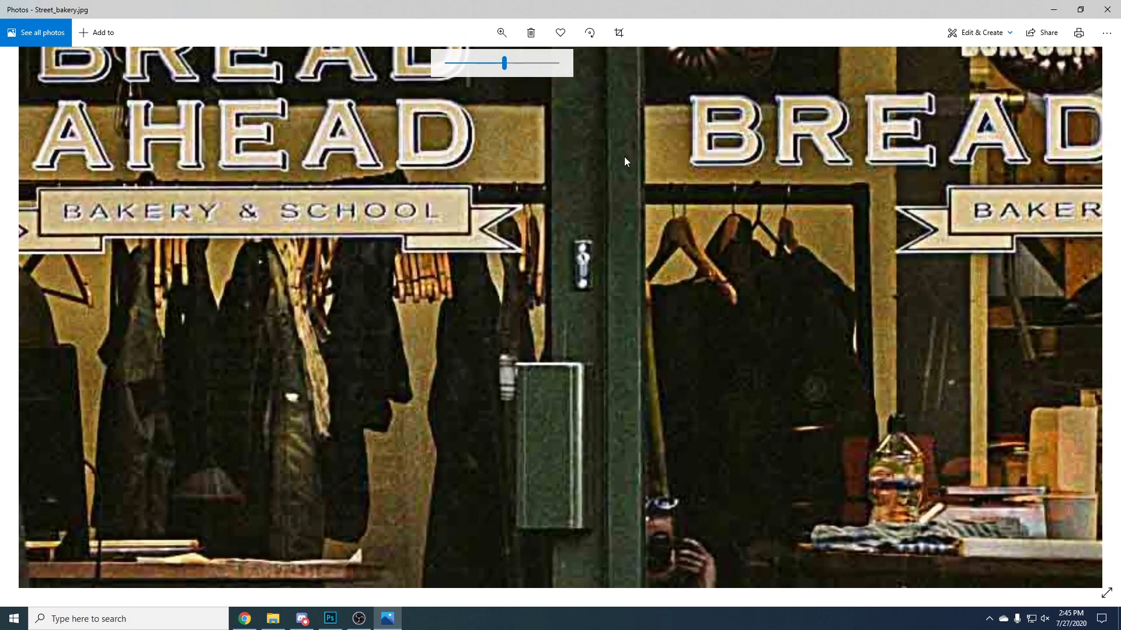
left_click(453, 74)
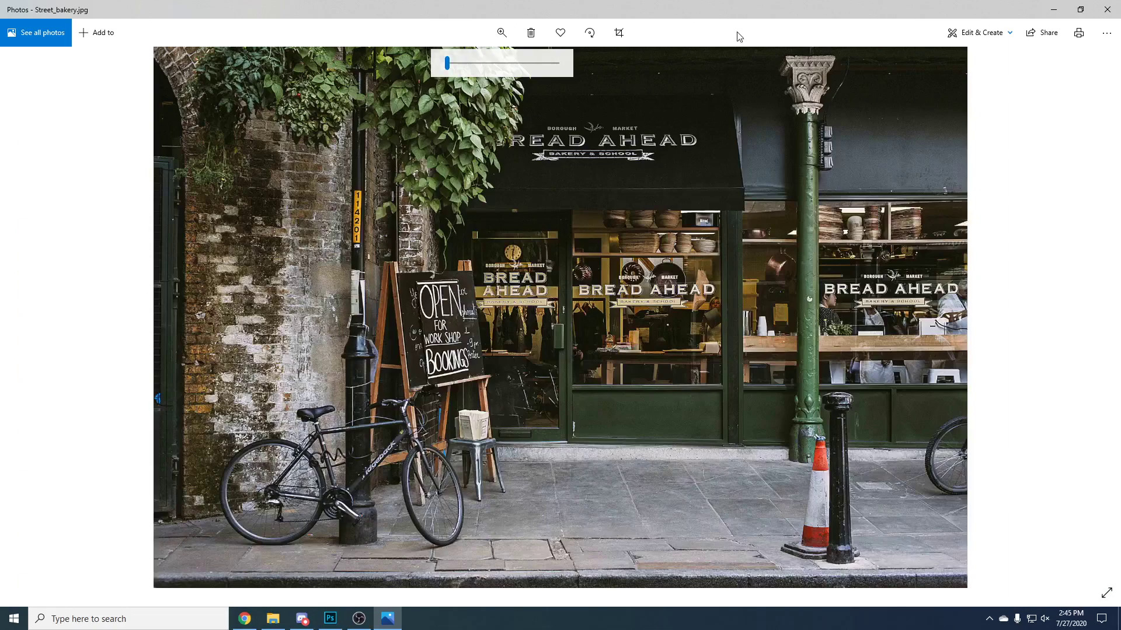
left_click(1107, 9)
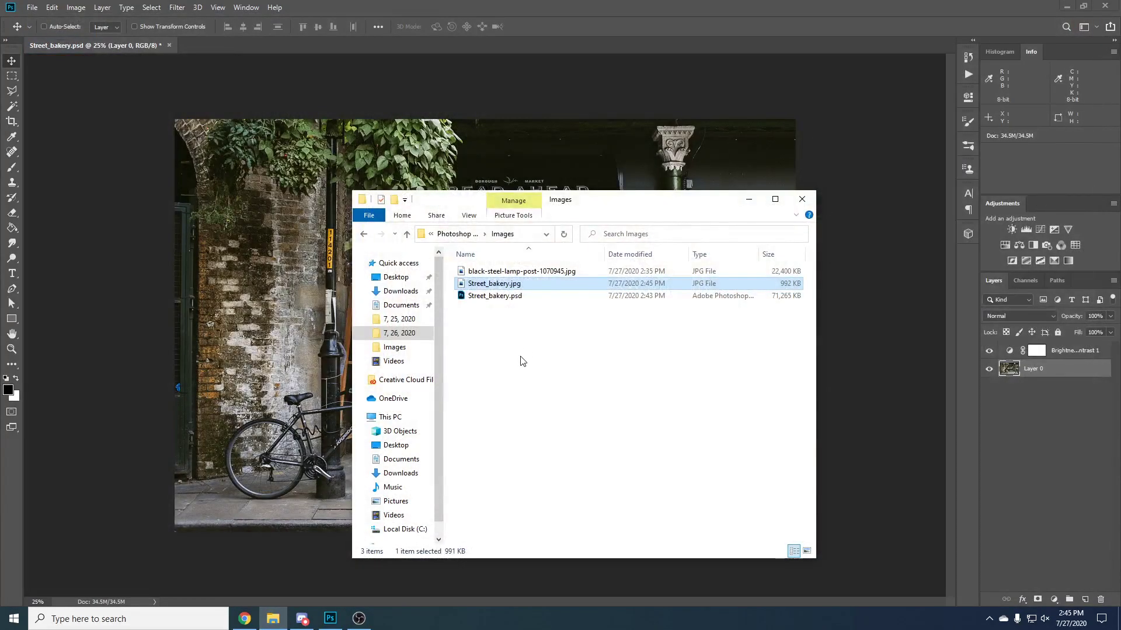
Bring Photoshop forward and open File > Export > Export As for Street_bakery.psd.
left_click(465, 5)
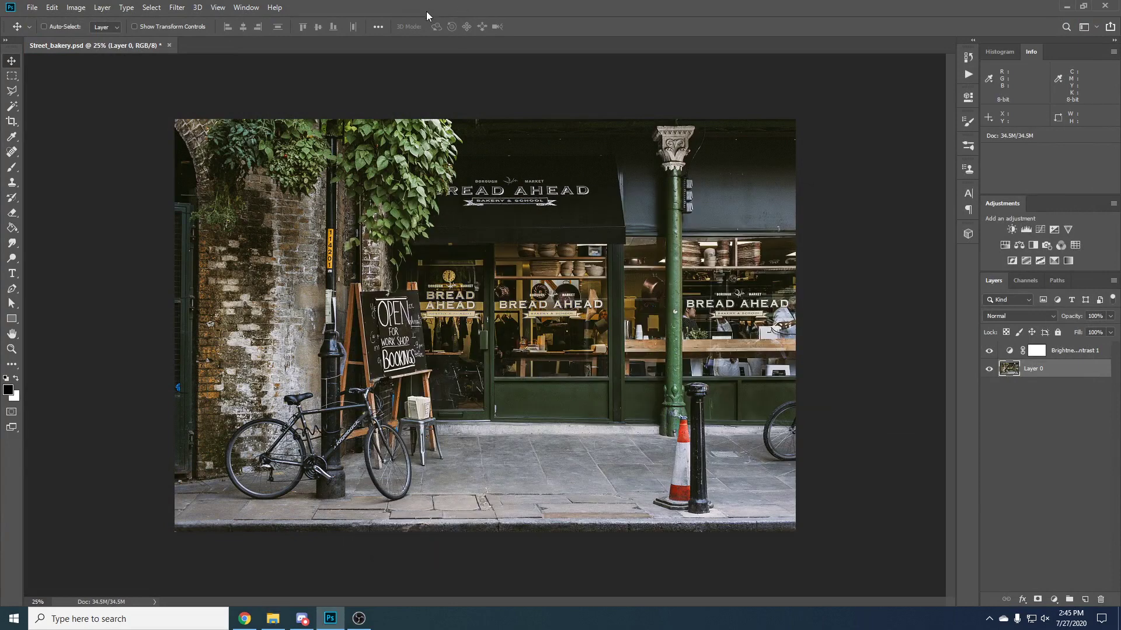
left_click(32, 7)
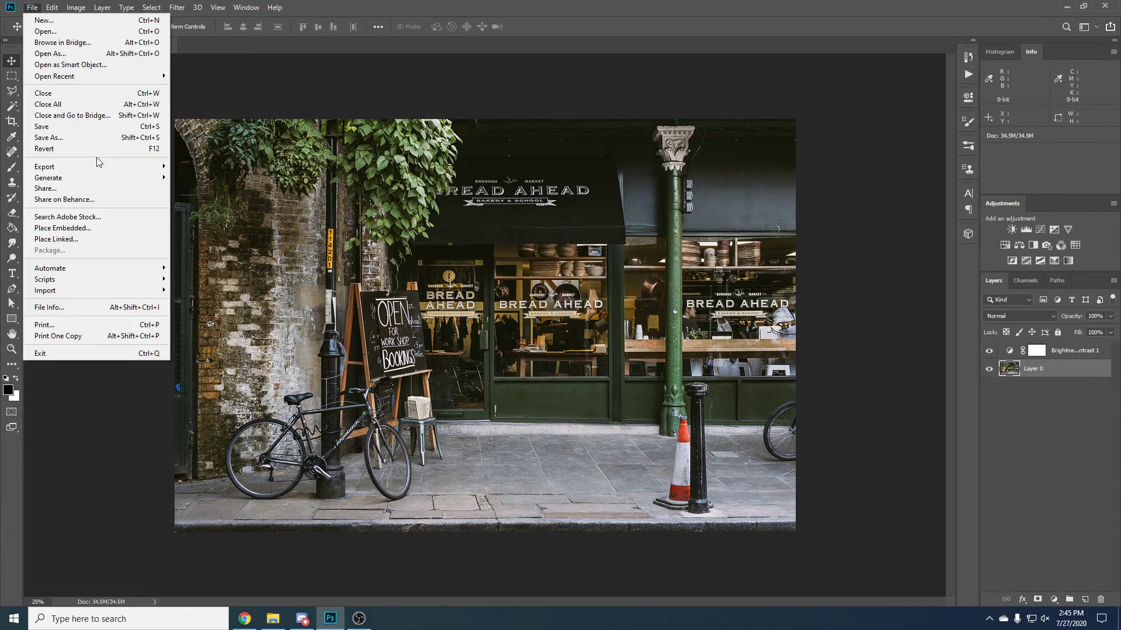
mouse_move(94, 166)
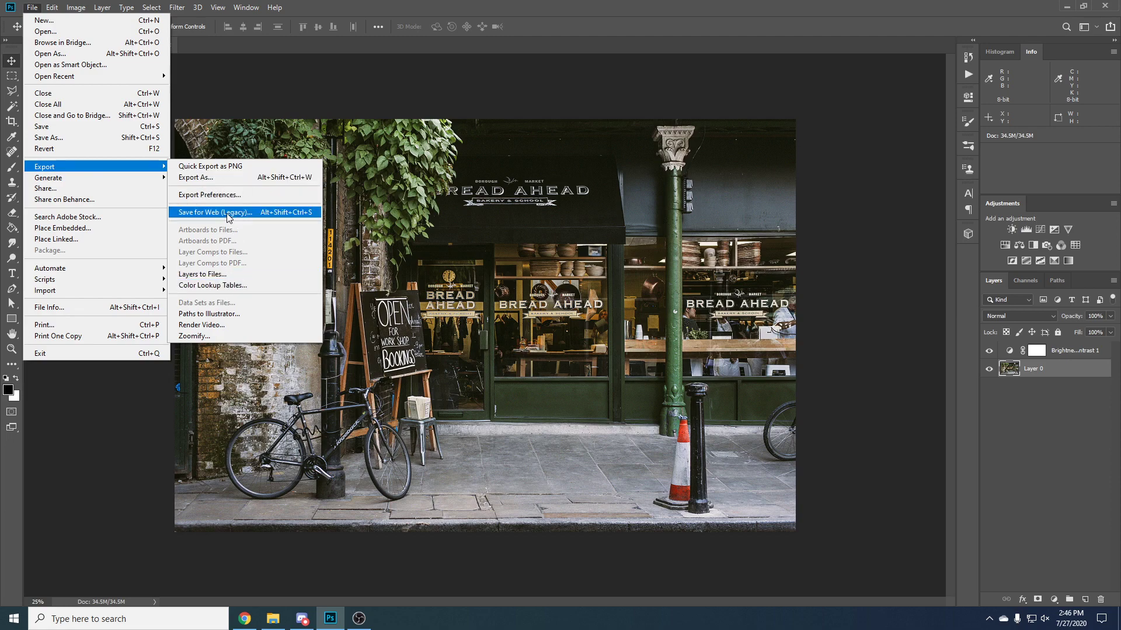
left_click(224, 176)
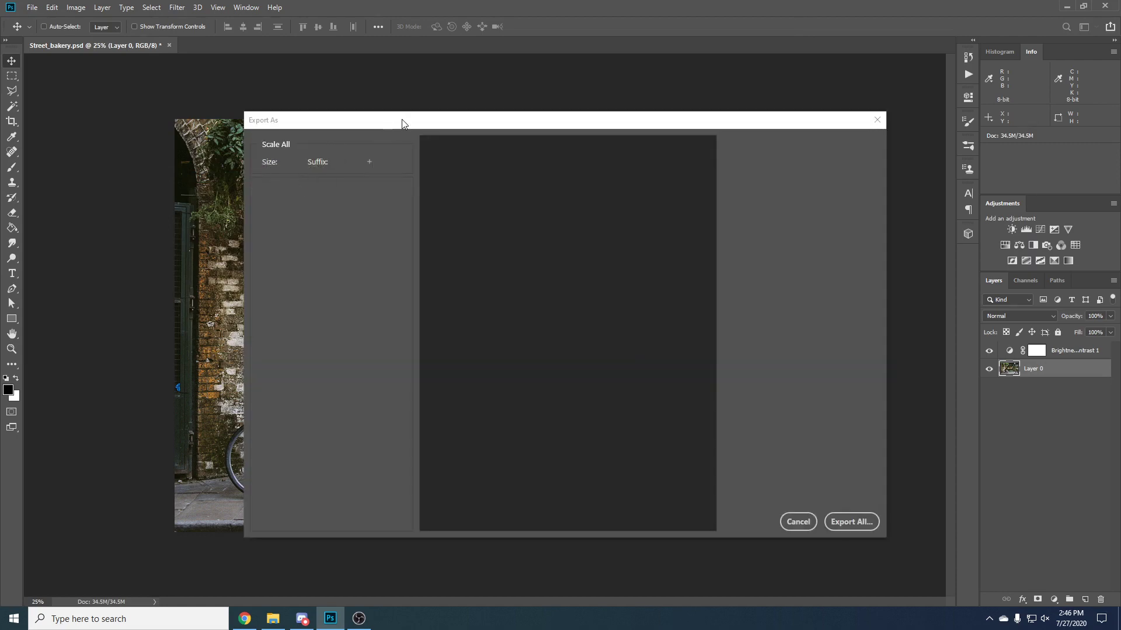
Keep PNG as the export format at full 4256 × 2832 size.
left_click_drag(405, 124, 338, 103)
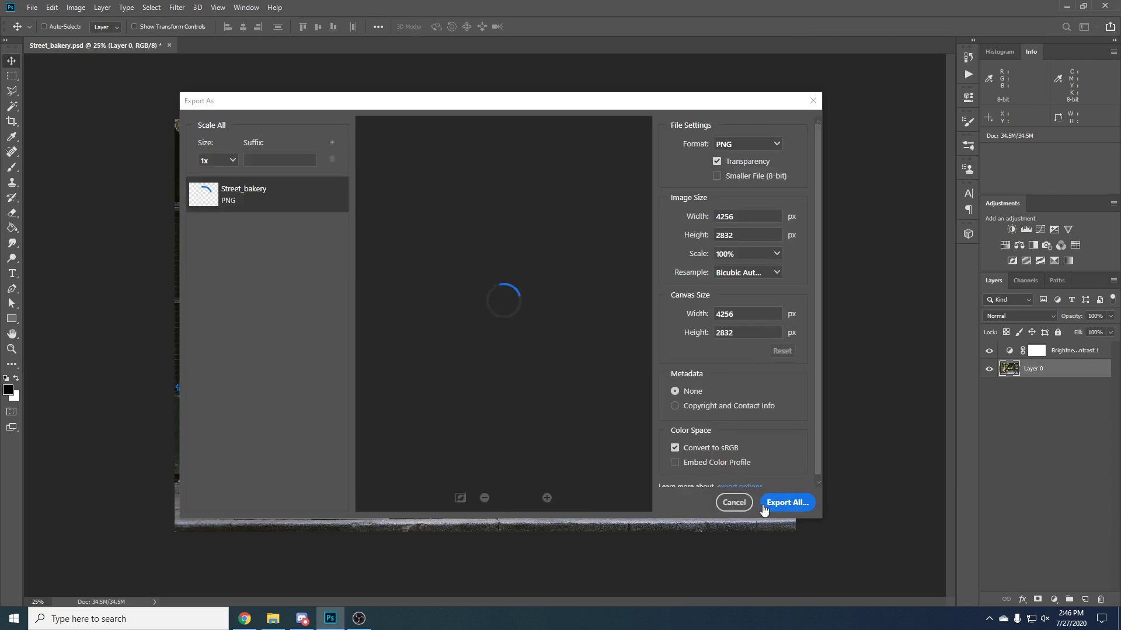
scroll(736, 359, "down", 1)
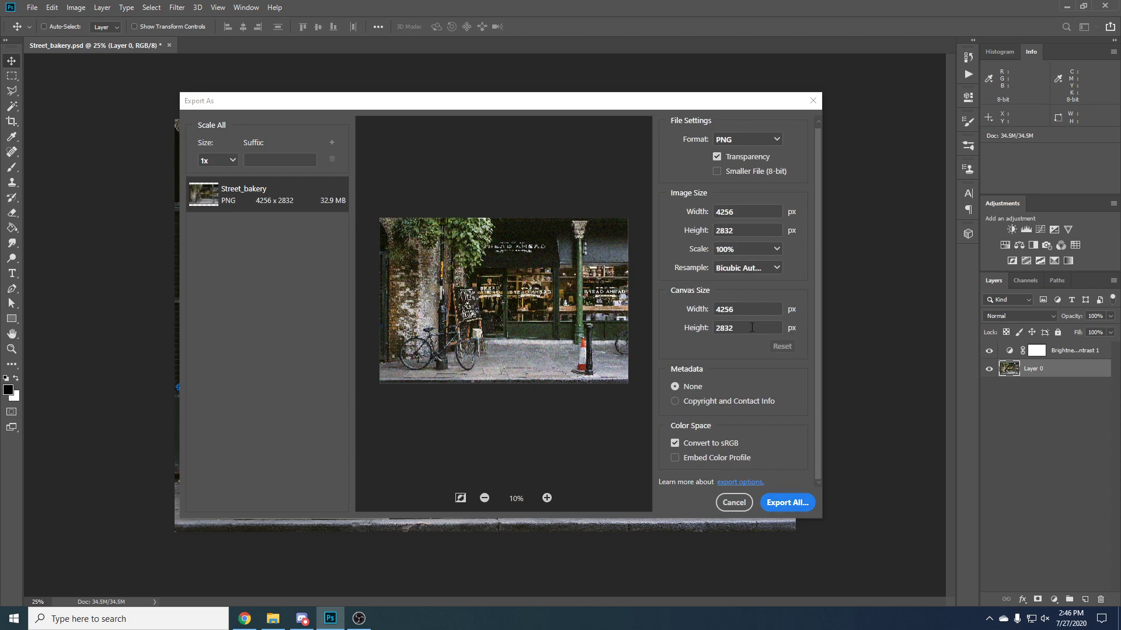
scroll(739, 282, "up", 1)
left_click(737, 143)
left_click(730, 151)
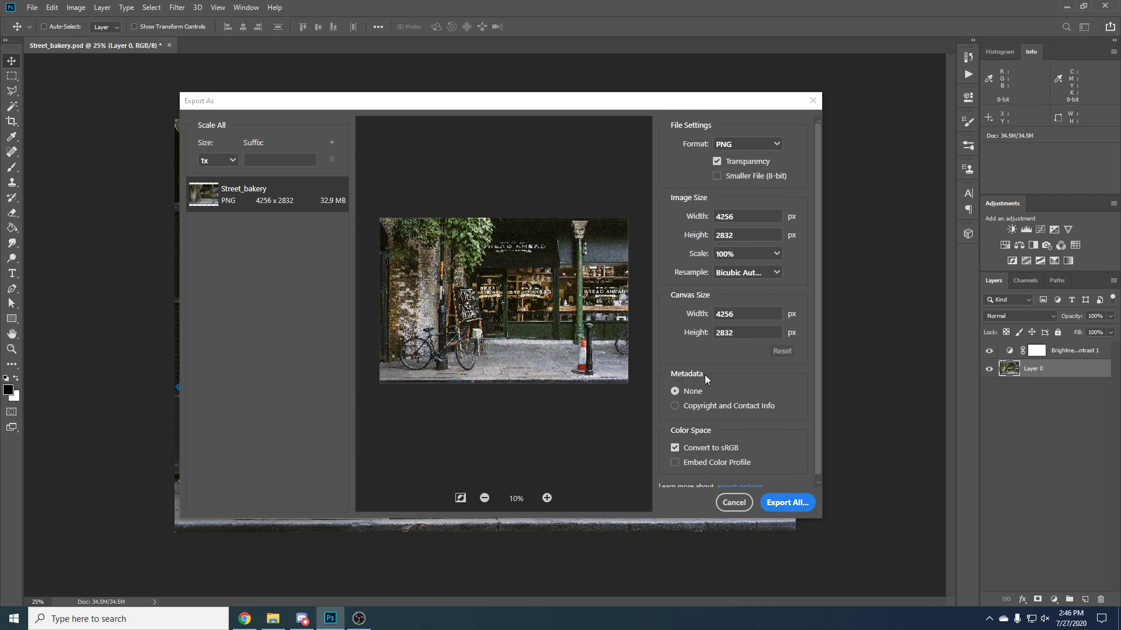
Export the image, bringing up the save window proposing Street_bakery.png in Images.
scroll(735, 378, "down", 1)
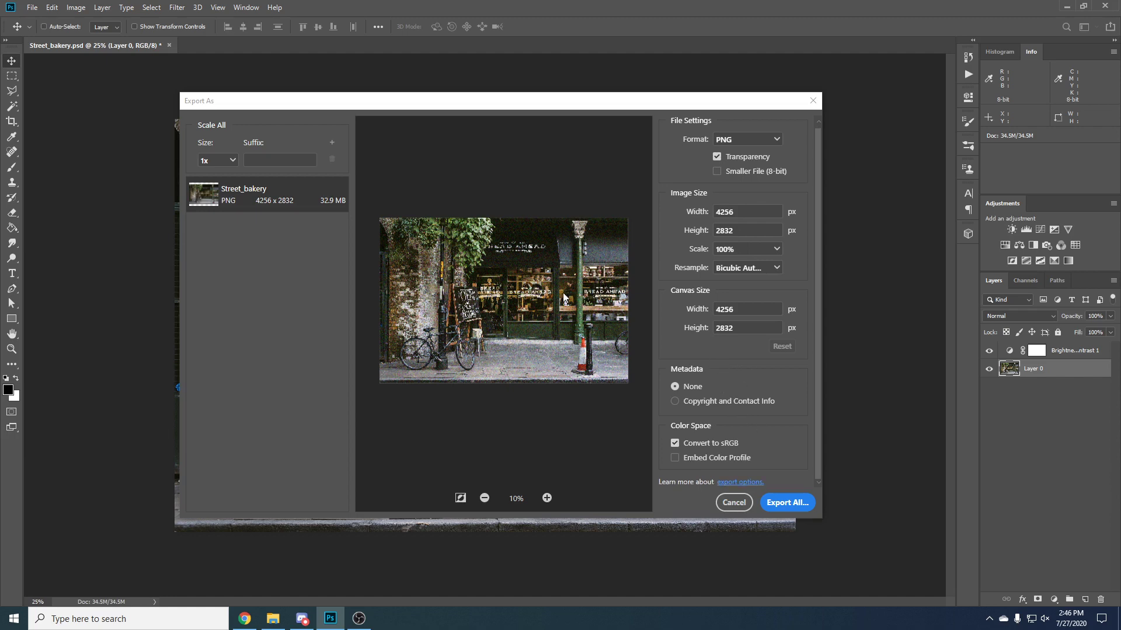
left_click(787, 502)
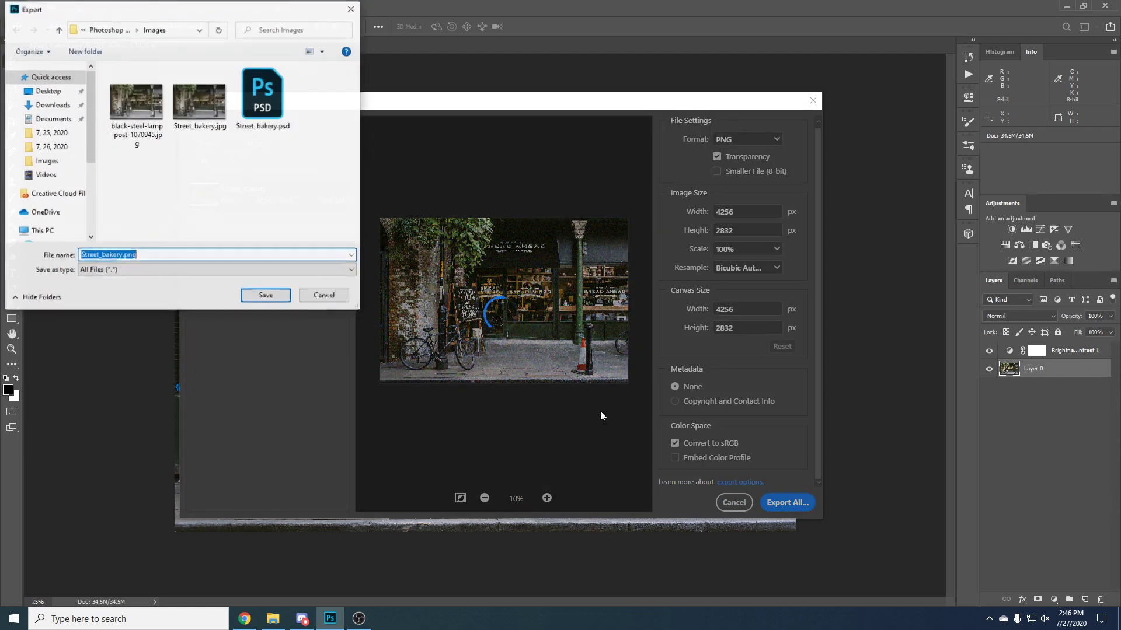